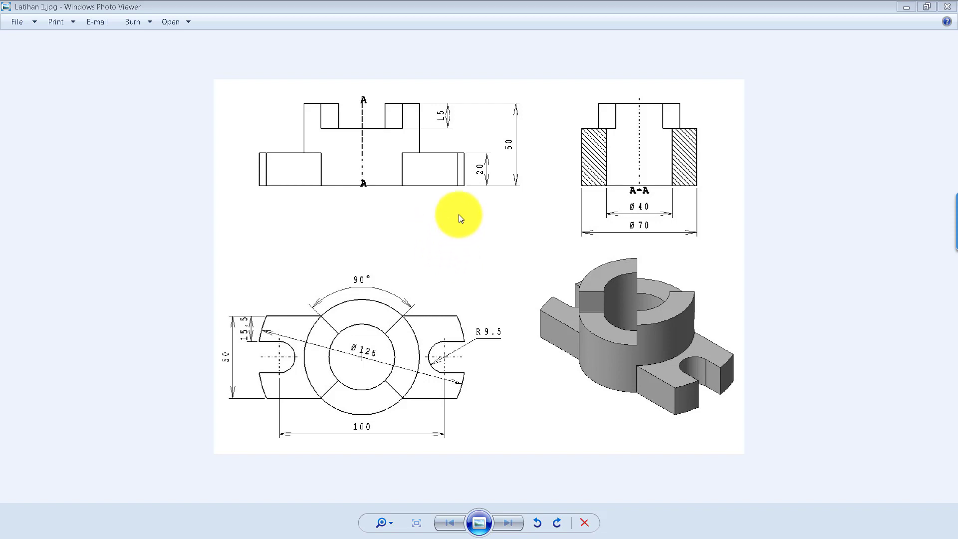
In VISI, narrow the Layers panel and create a solid cylinder centred on the origin with base radius 126/2 and height 20 mm.
drag(664, 7, 0, 130)
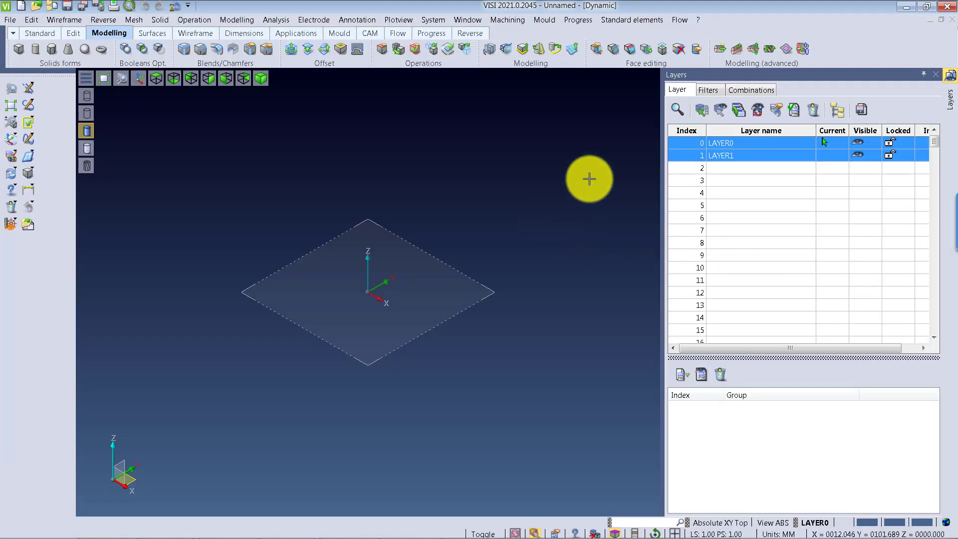
drag(663, 174, 755, 177)
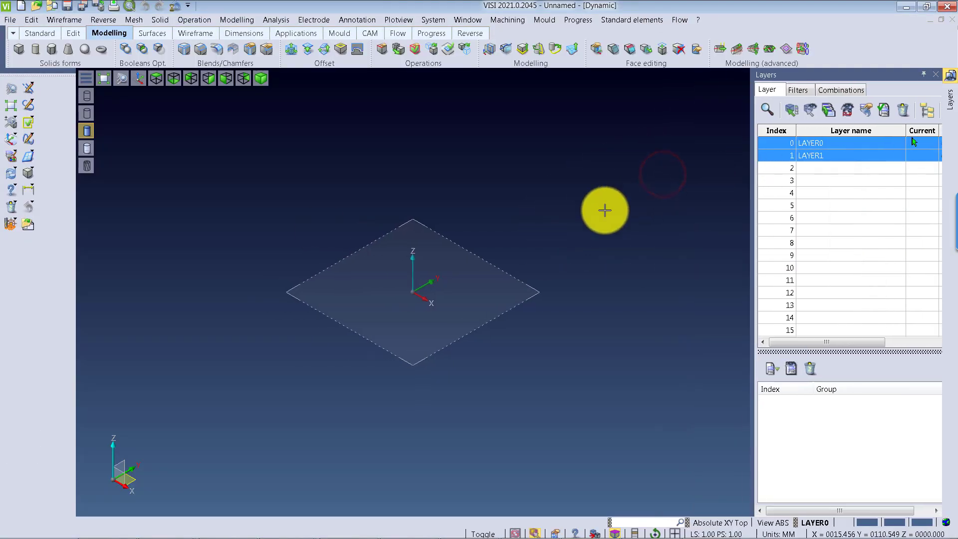
click(35, 49)
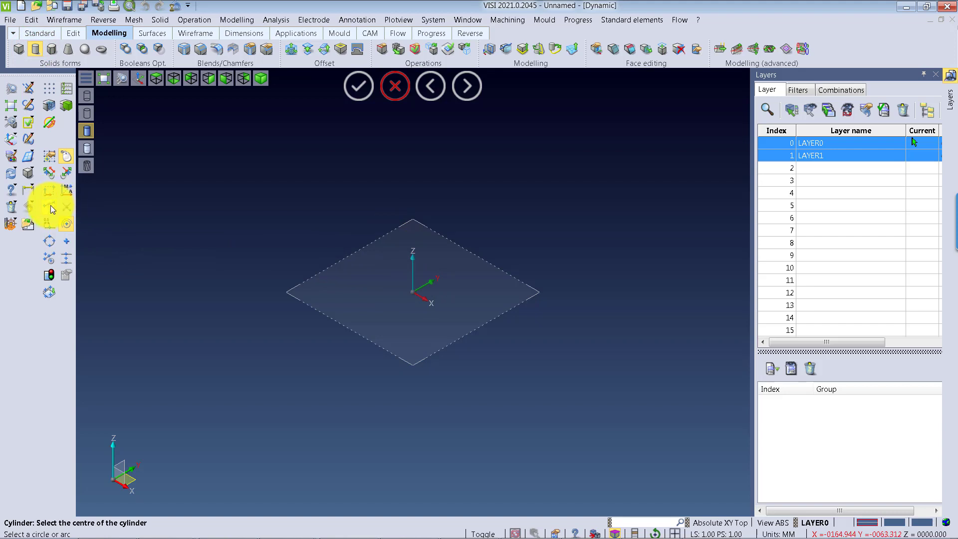
click(47, 257)
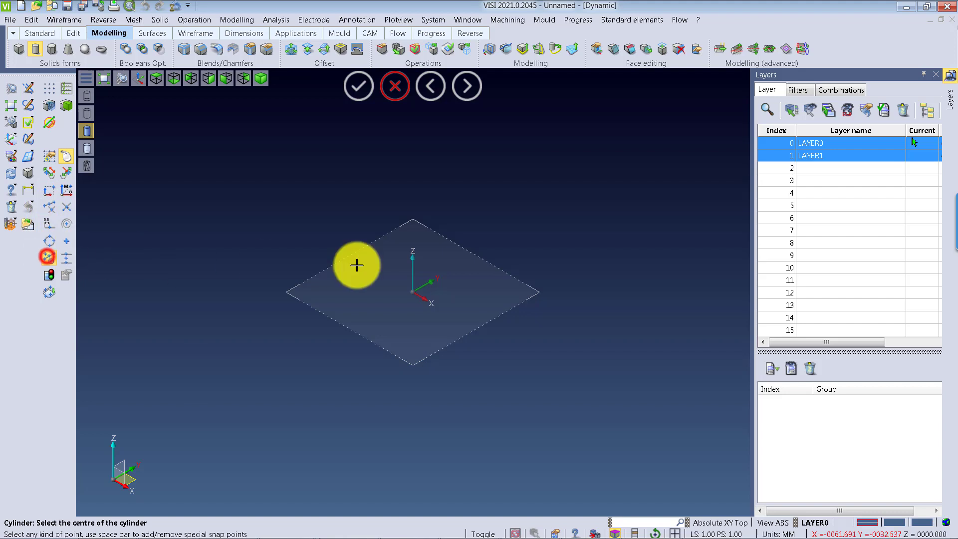
click(411, 292)
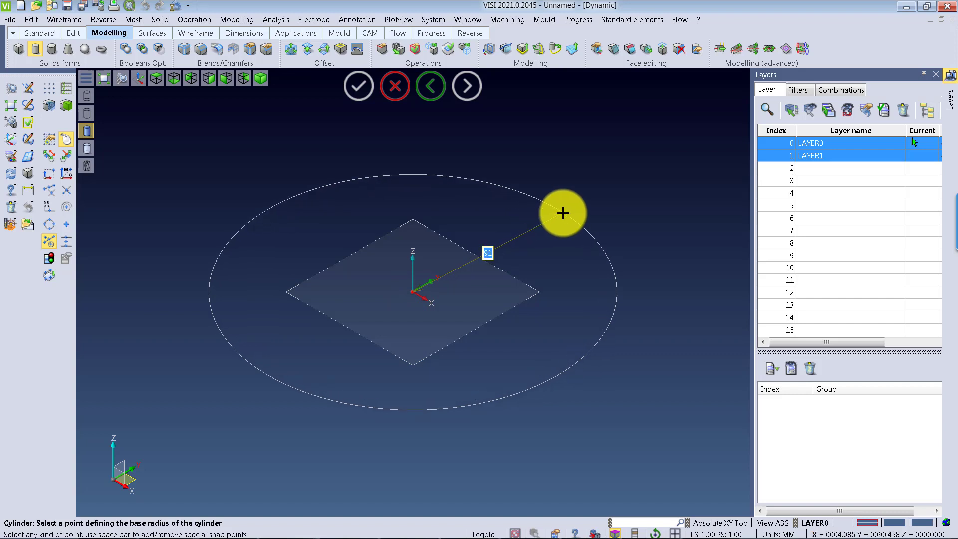
text(126)
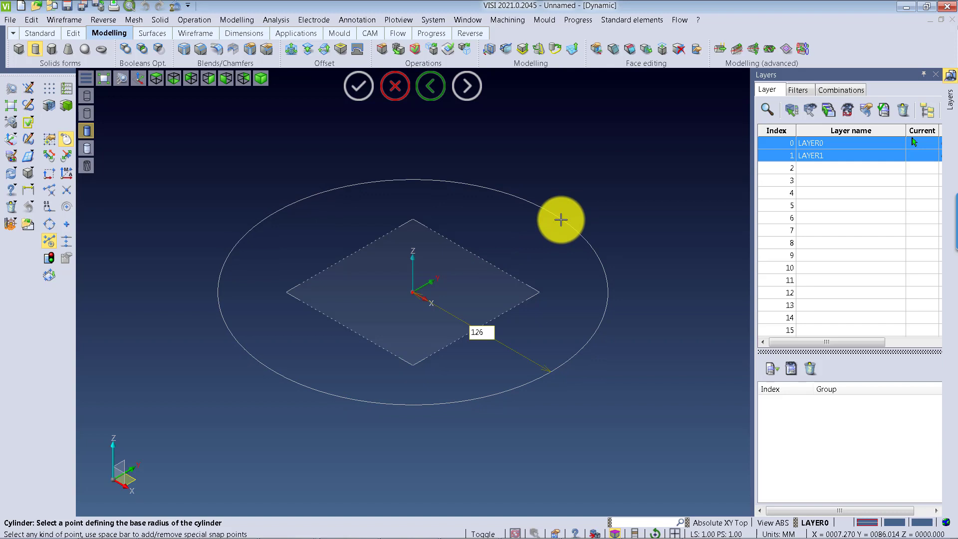
text(/2)
key(Return)
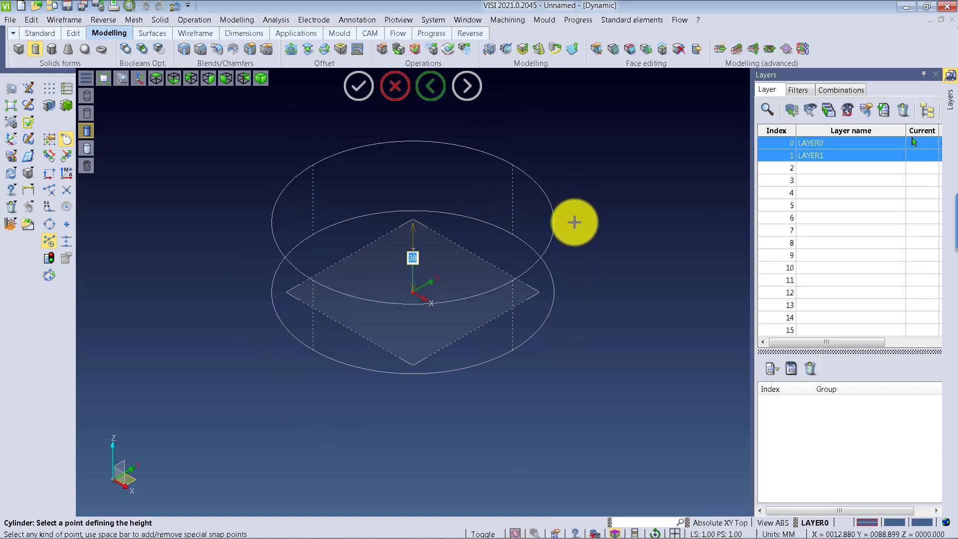
text(20)
key(Return)
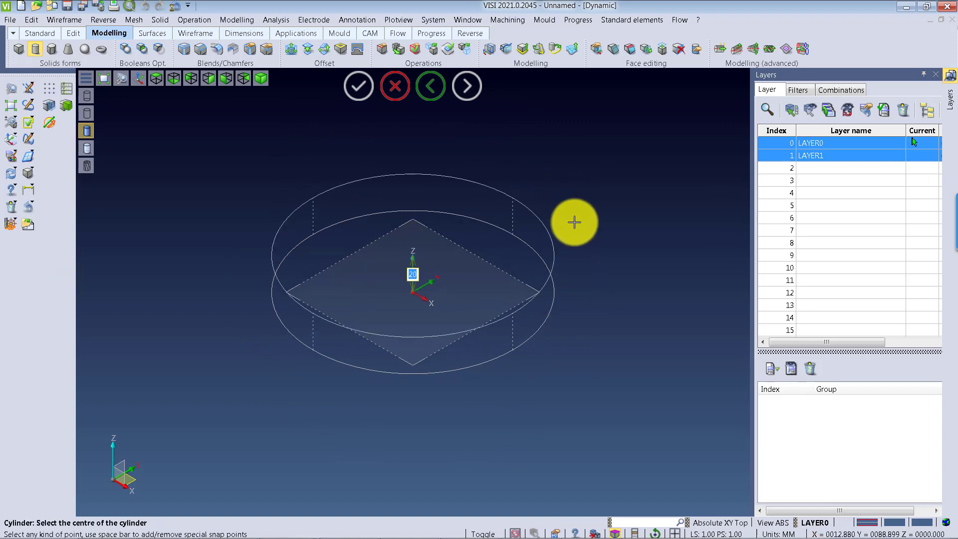
right_click(575, 222)
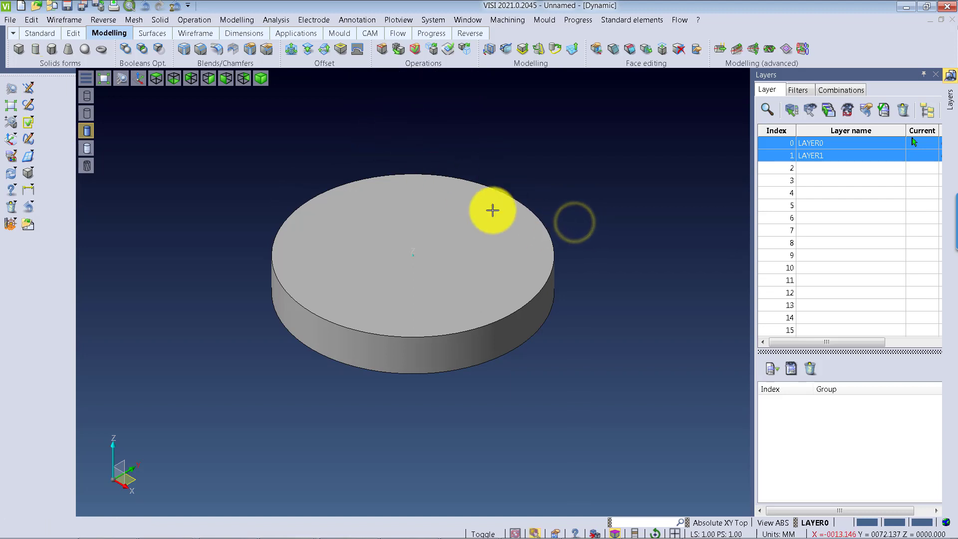
View the disc in hidden-line and wireframe display, and return to shaded display.
middle_drag(450, 251, 447, 268)
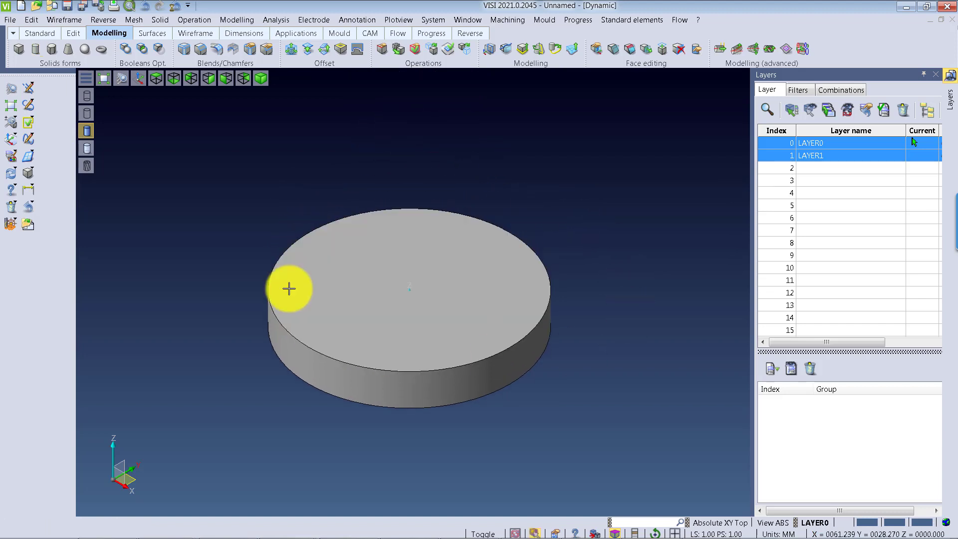
click(88, 113)
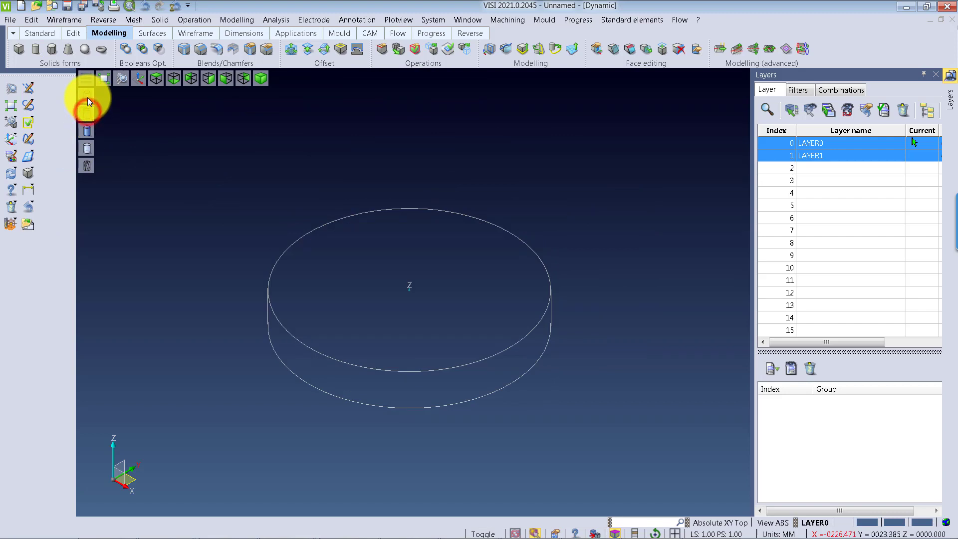
click(87, 96)
click(86, 131)
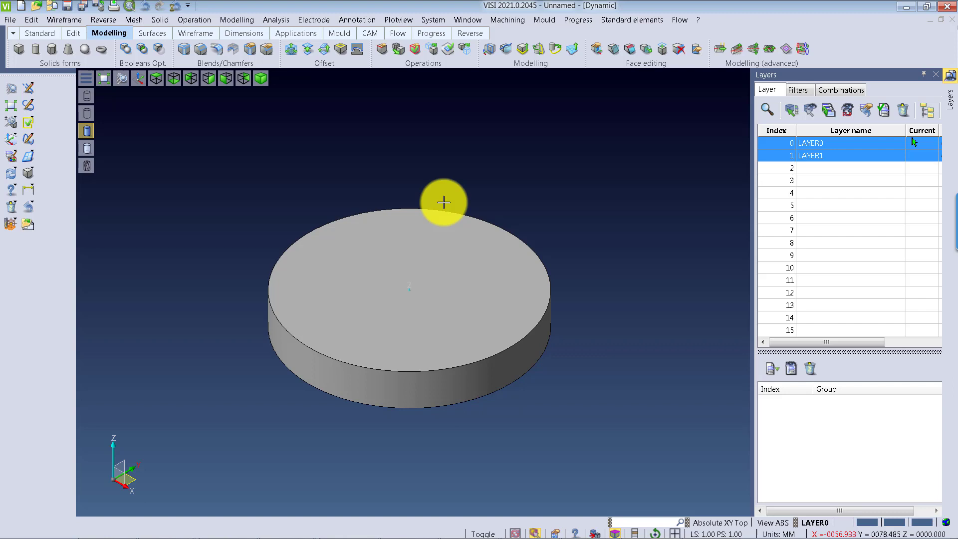
click(20, 49)
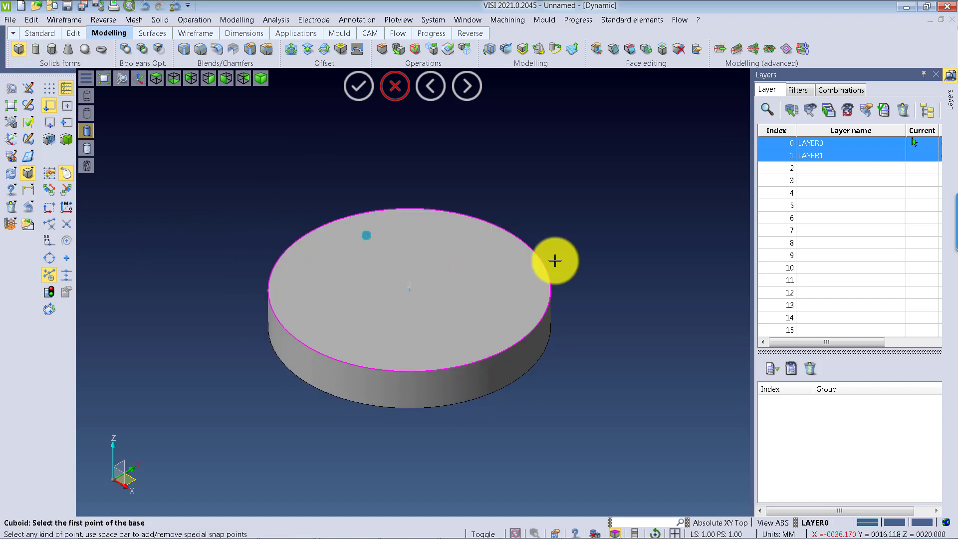
click(67, 241)
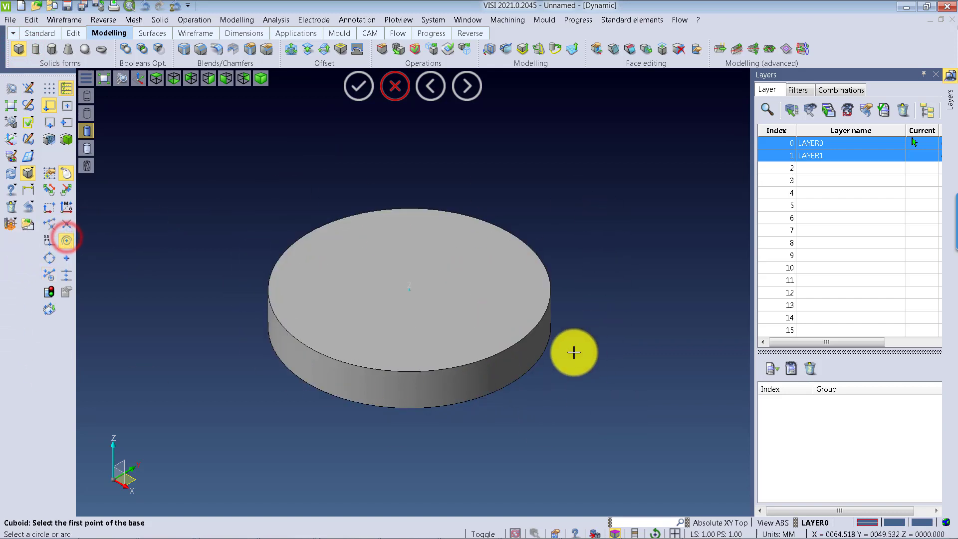
click(541, 361)
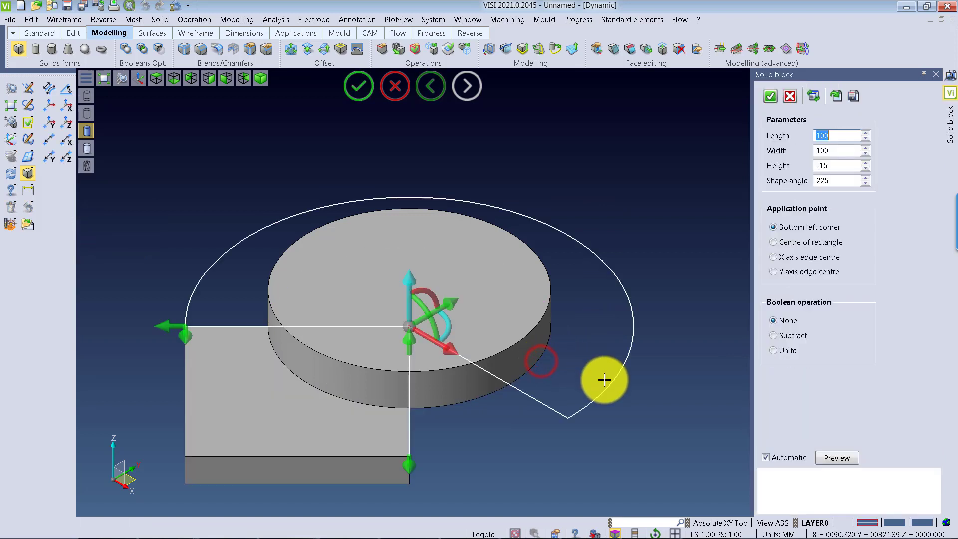
click(937, 76)
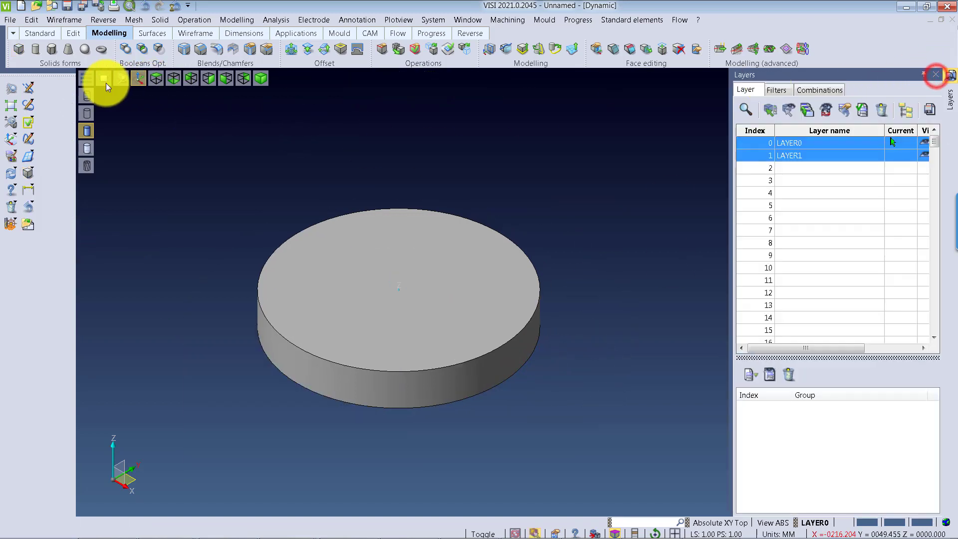
click(18, 49)
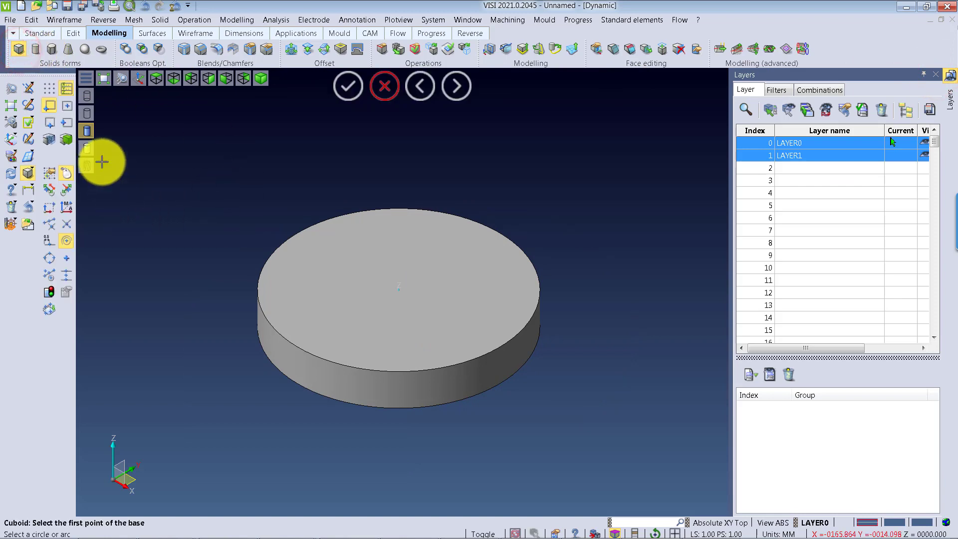
click(67, 91)
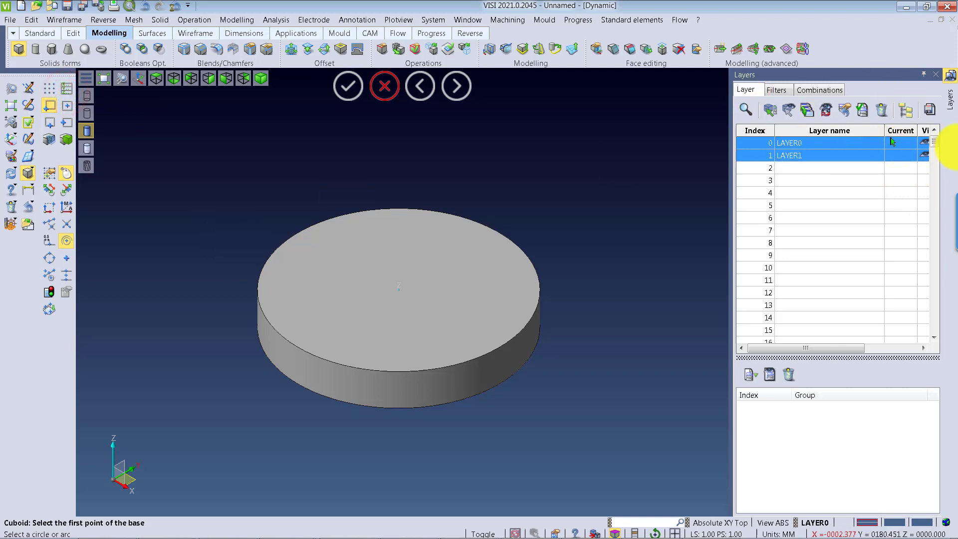
click(537, 357)
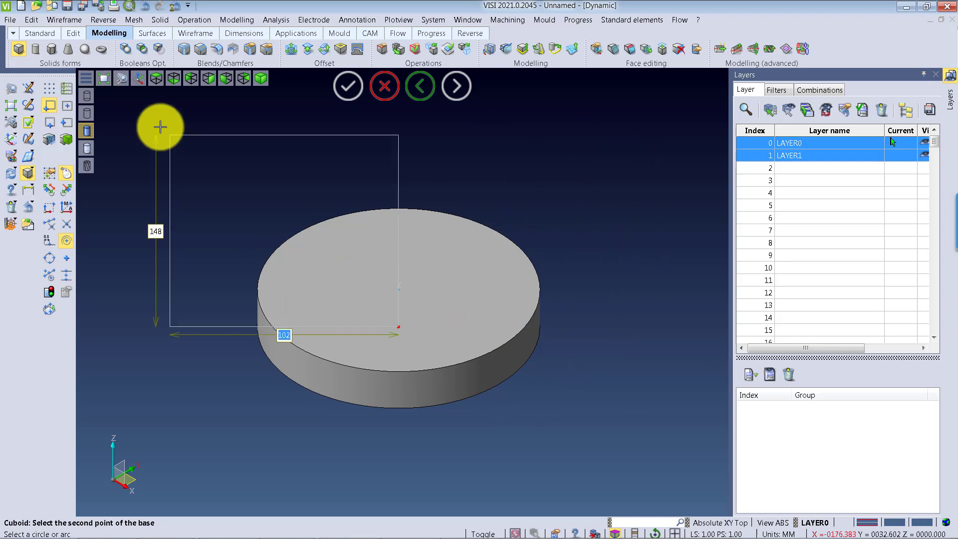
click(67, 88)
click(813, 180)
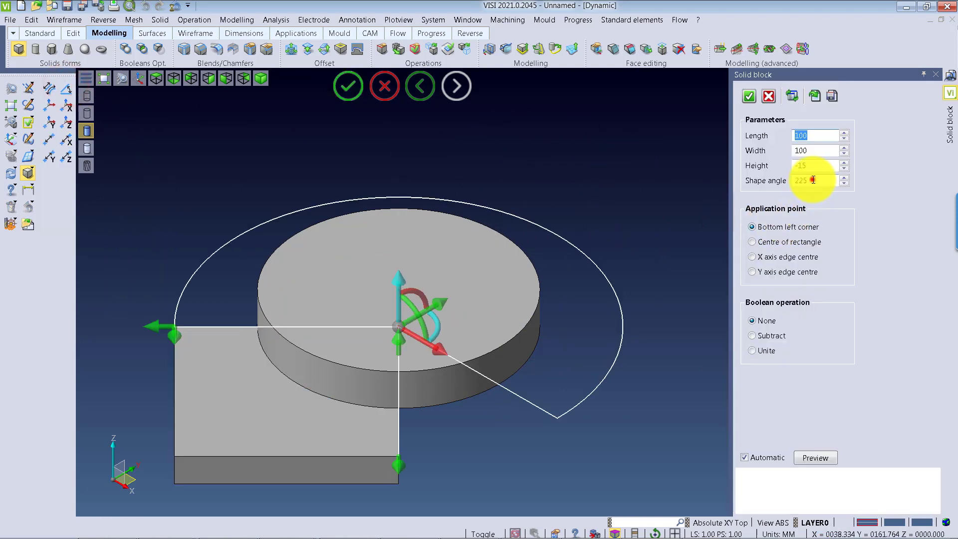
text(0)
key(Tab)
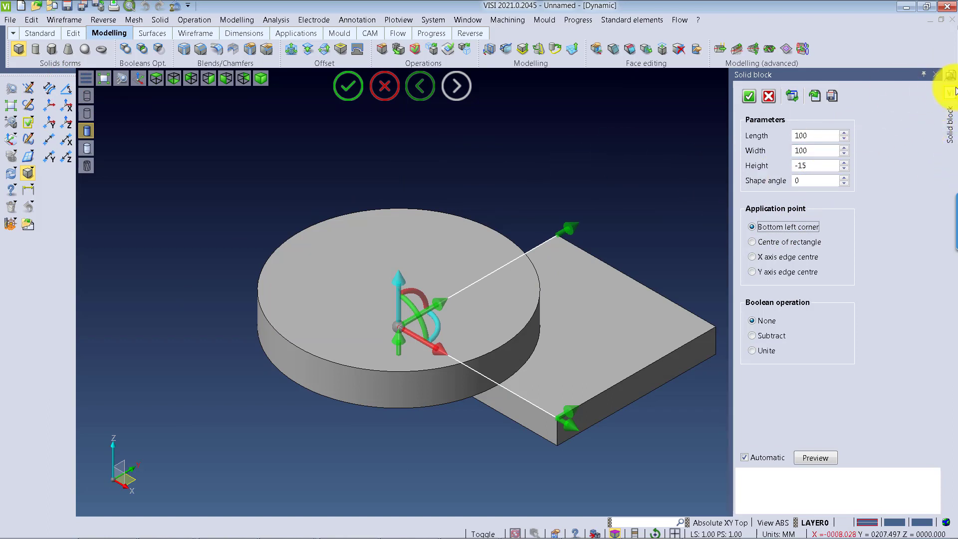
click(936, 75)
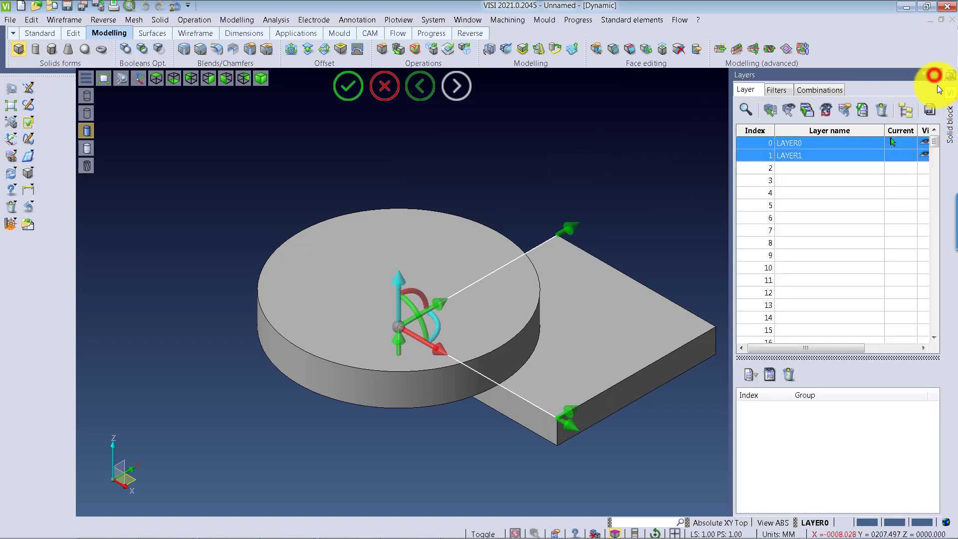
Define a cuboid base using Centre of rectangle at the disc's bottom centre, 50 mm wide in Y and extending past the disc in X.
click(19, 49)
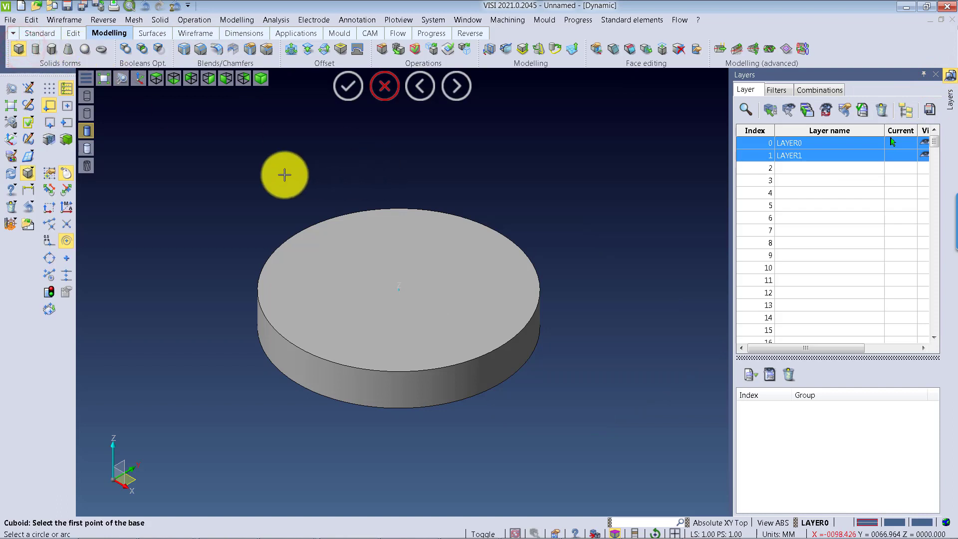
click(67, 88)
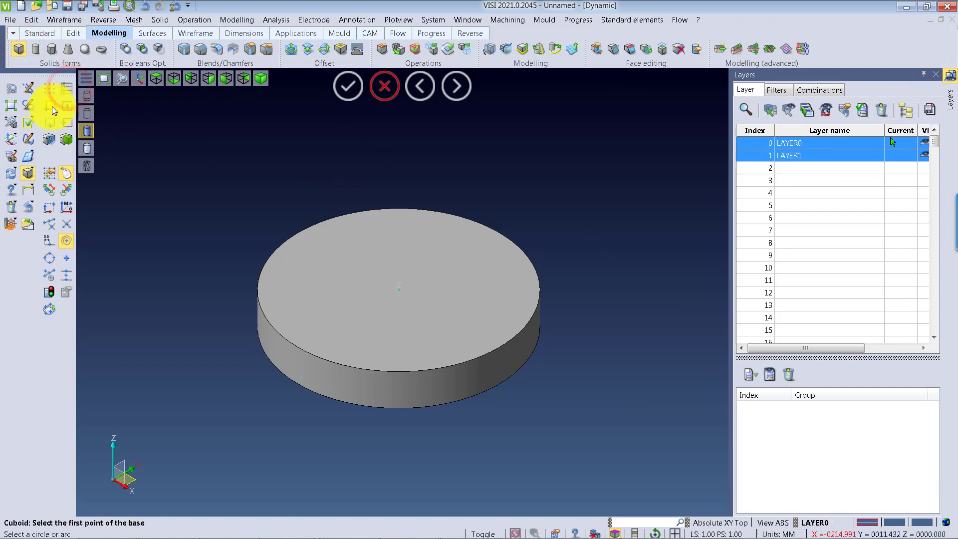
click(65, 121)
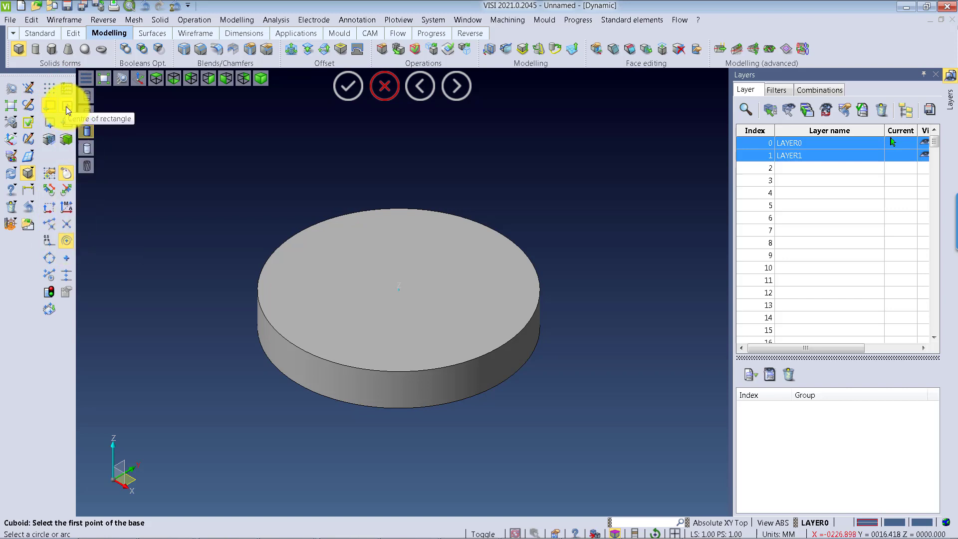
click(526, 365)
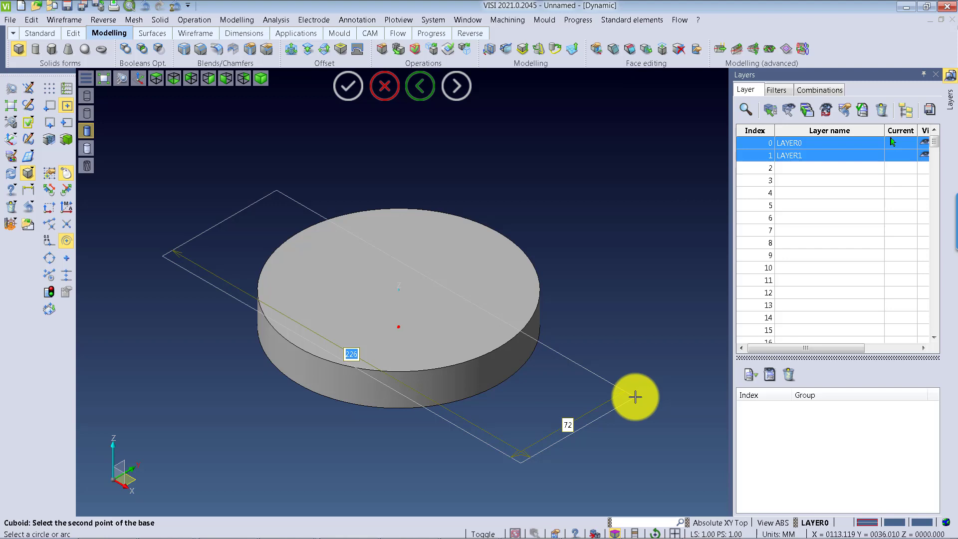
key(Tab)
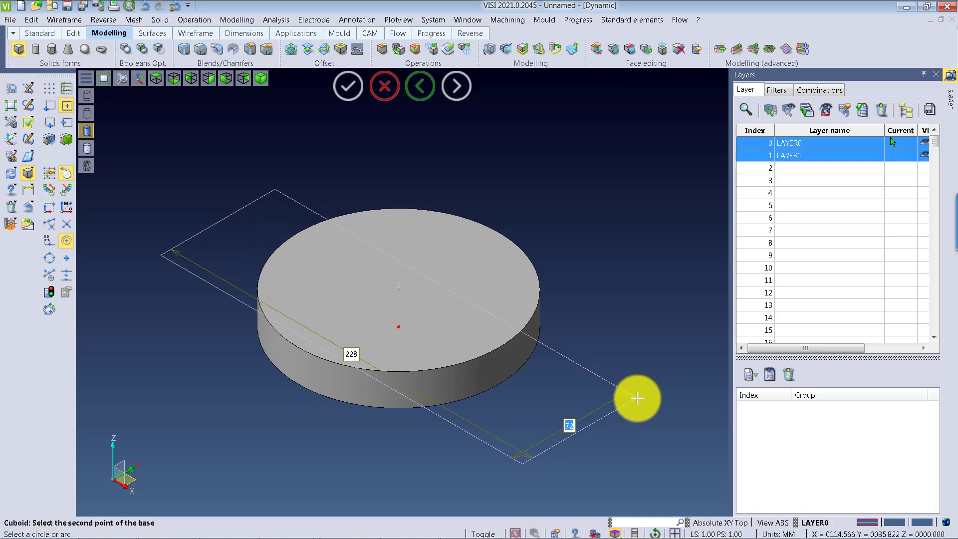
text(50)
key(Tab)
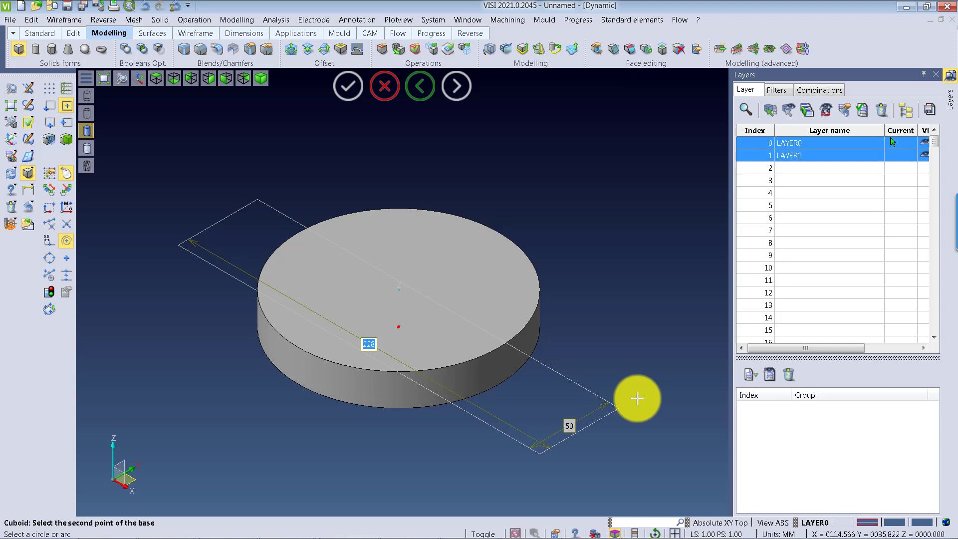
key(Tab)
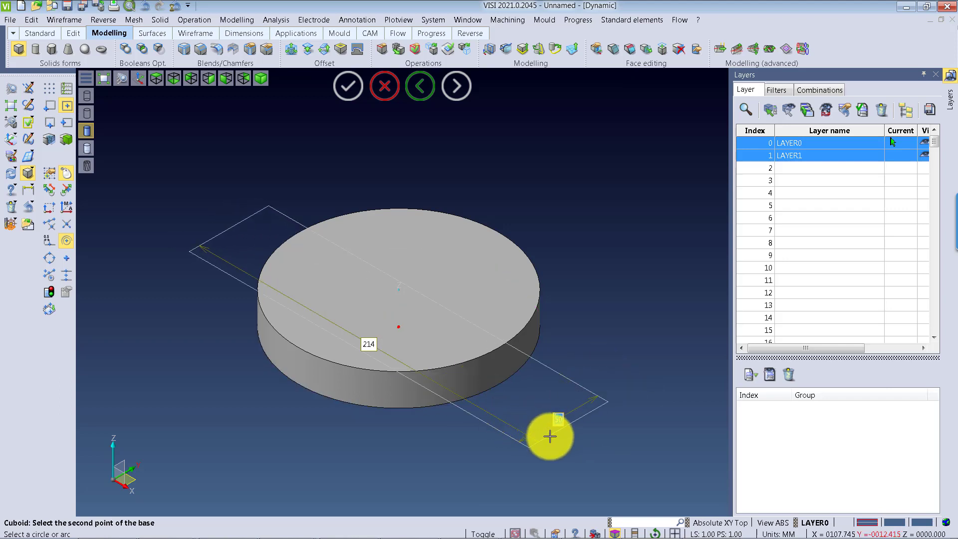
key(Tab)
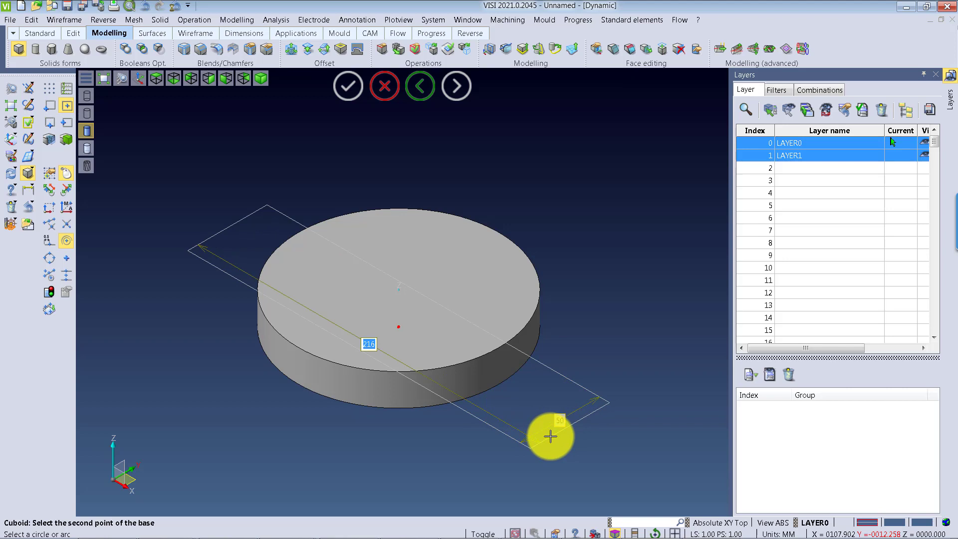
key(Tab)
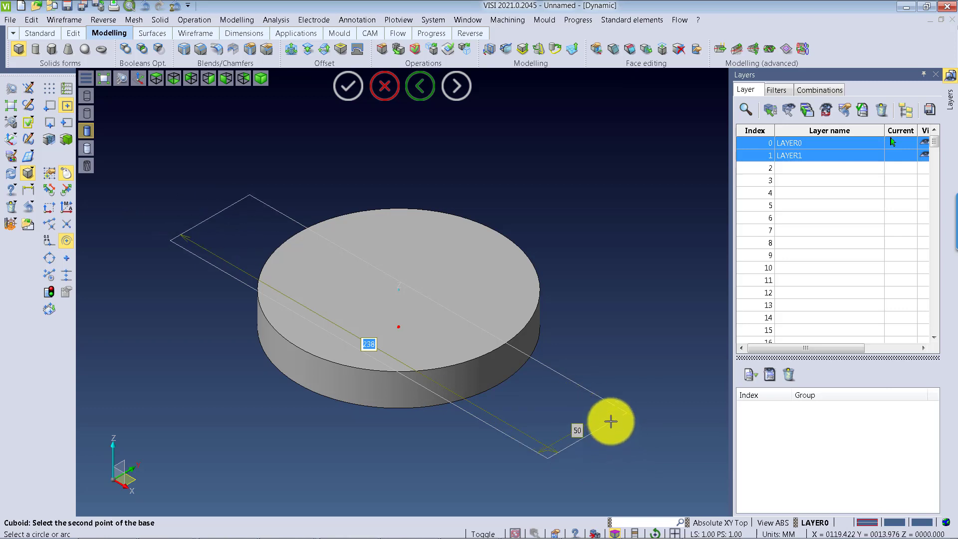
click(622, 404)
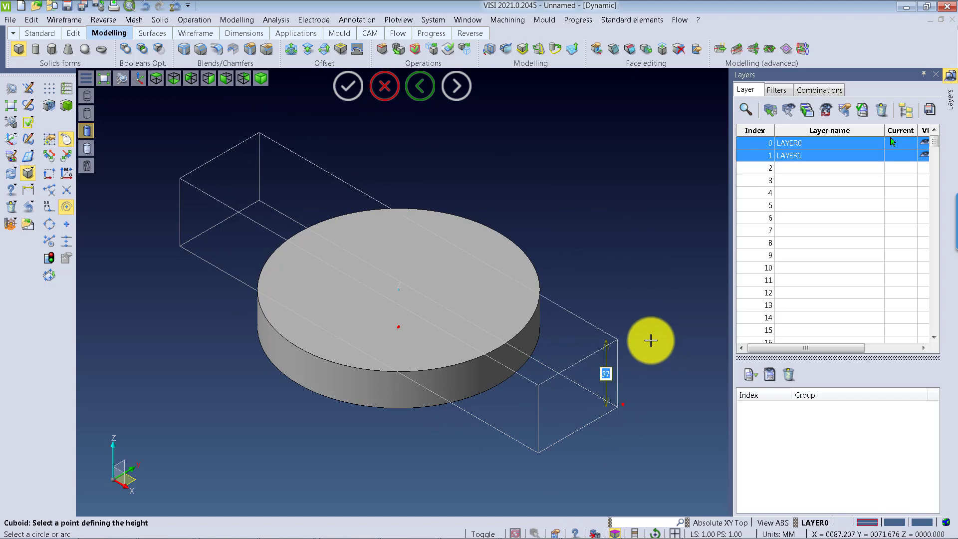
Extend the cuboid upward freehand to a height well above the disc's top face.
middle_drag(641, 349, 644, 260)
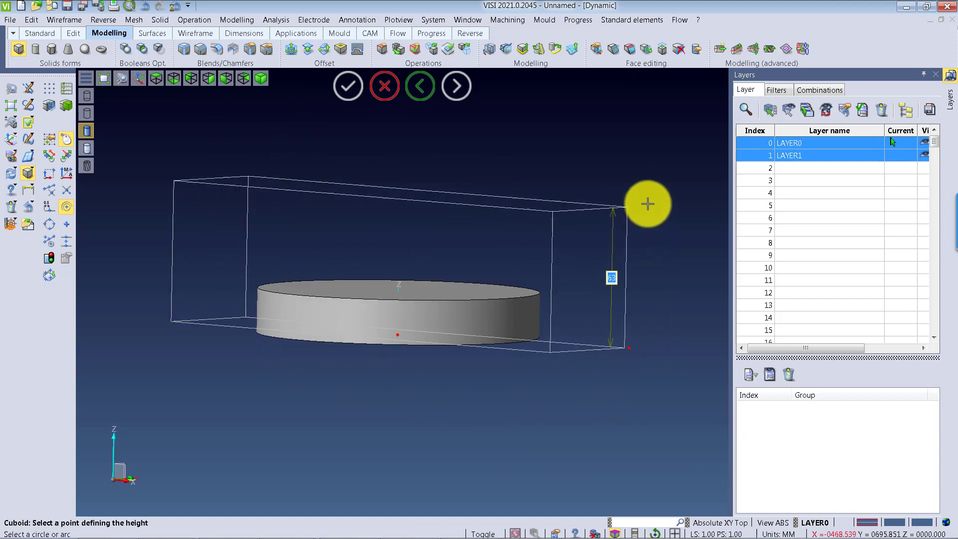
click(649, 218)
middle_drag(497, 339, 490, 364)
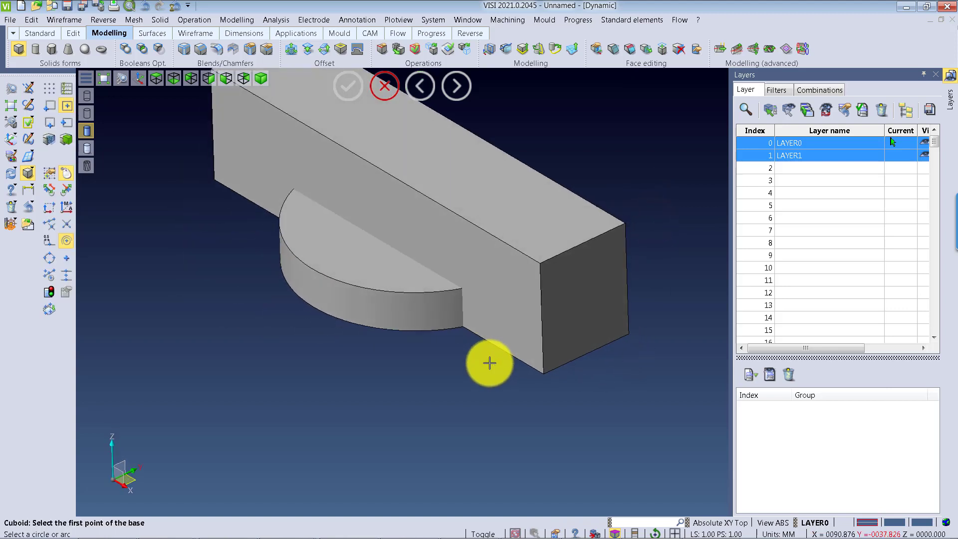
middle_drag(475, 252, 454, 362)
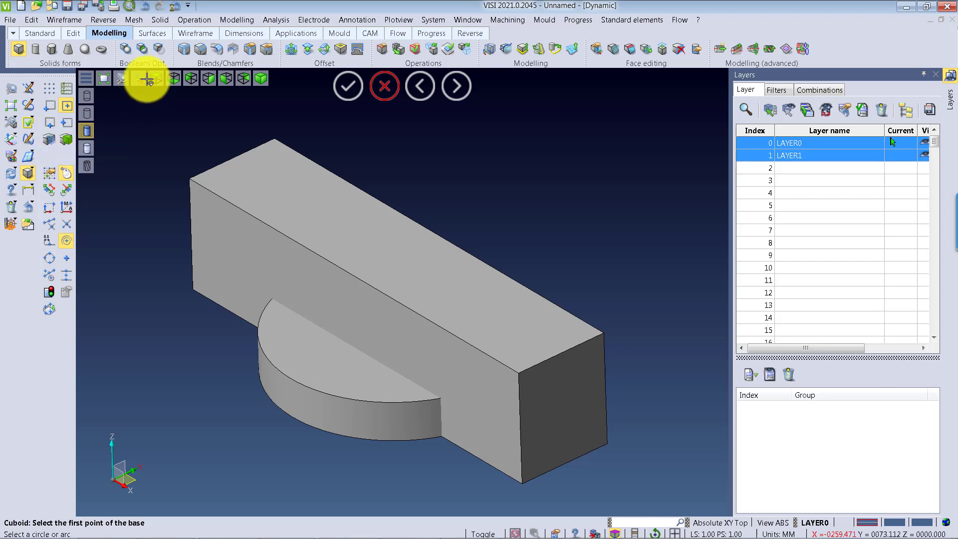
Intersect the tall cuboid with the disc so only their common volume is kept as the base.
click(141, 49)
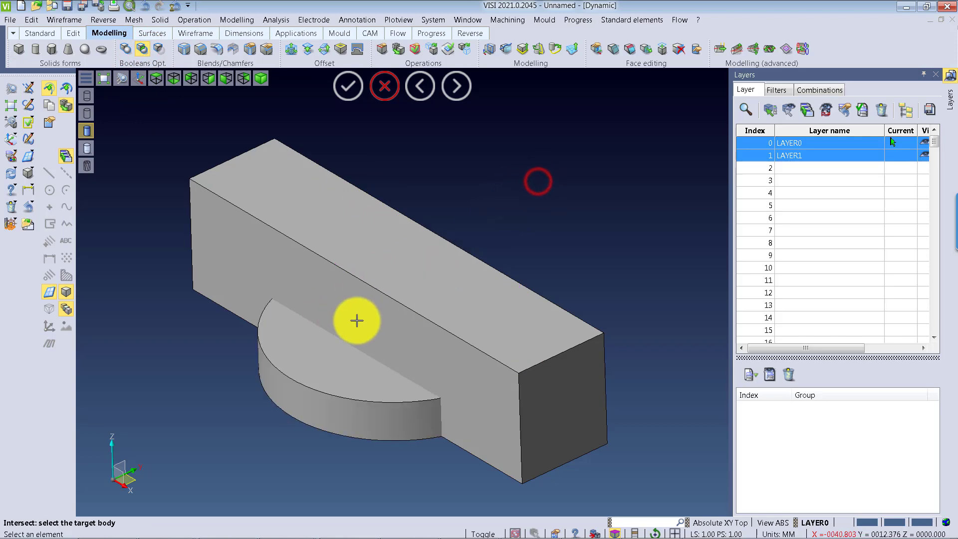
click(308, 260)
click(441, 257)
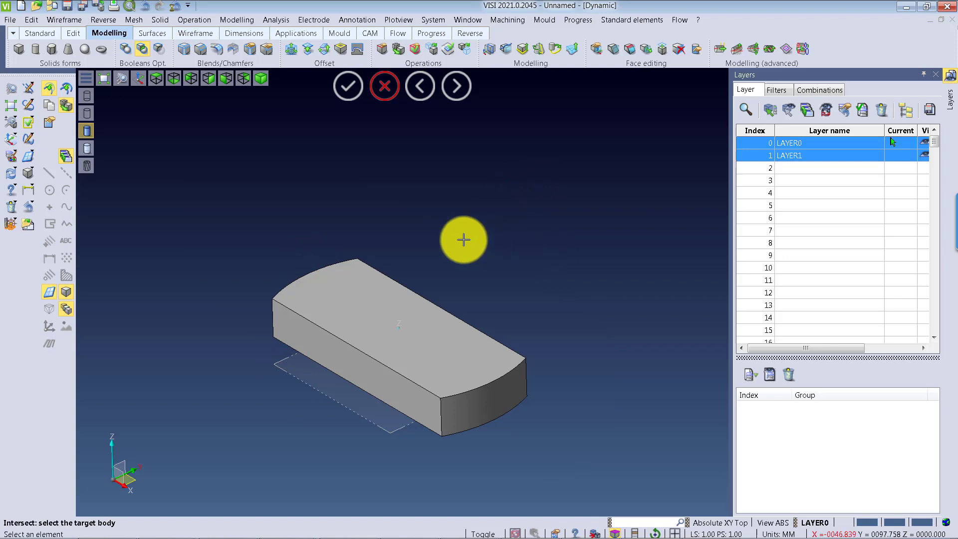
click(388, 89)
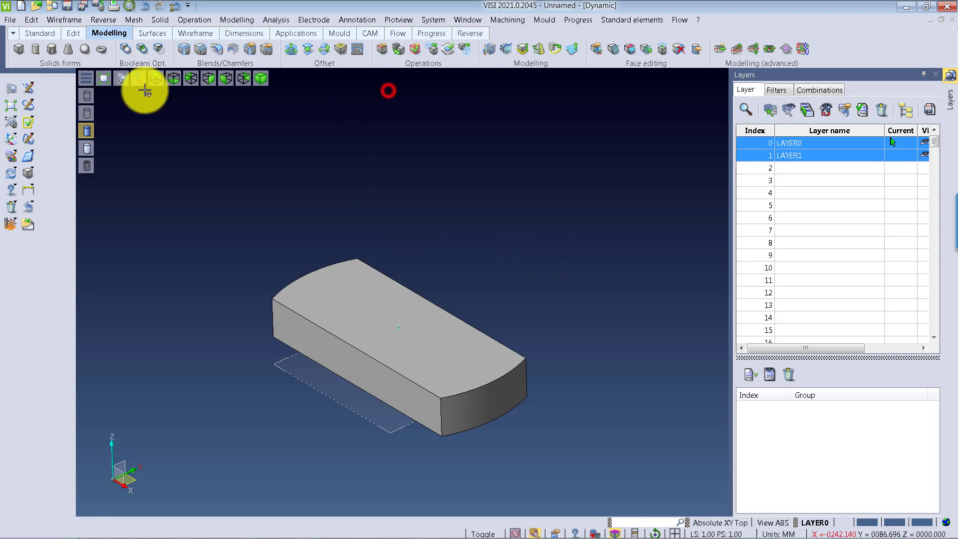
Create a solid cylinder centred on the bottom arc centre of the base, with radius 35 and height 50 mm.
click(36, 46)
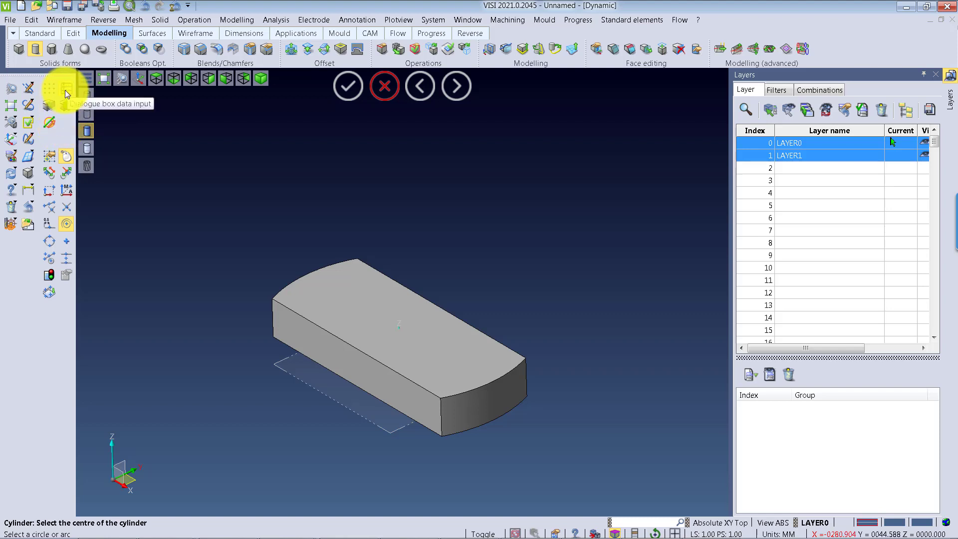
click(64, 226)
click(510, 405)
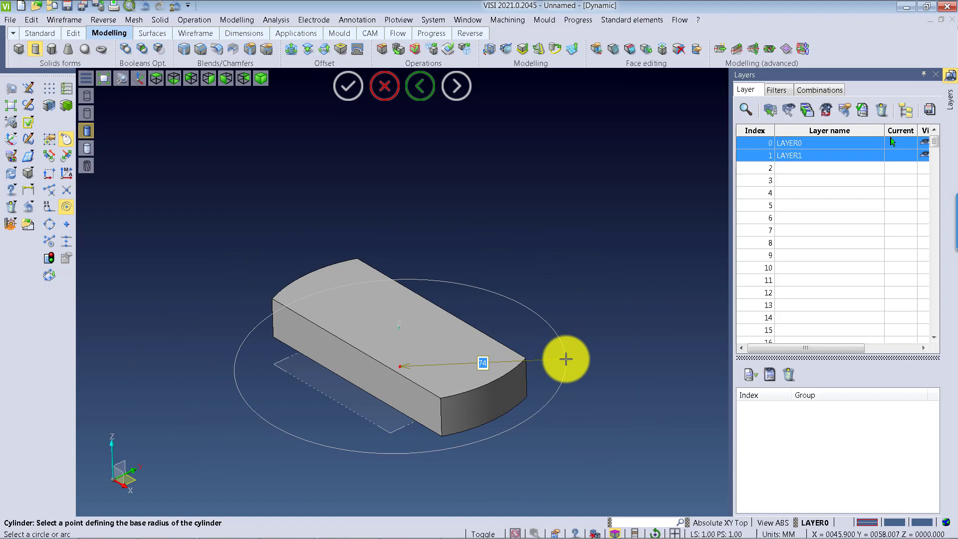
text(35)
key(Return)
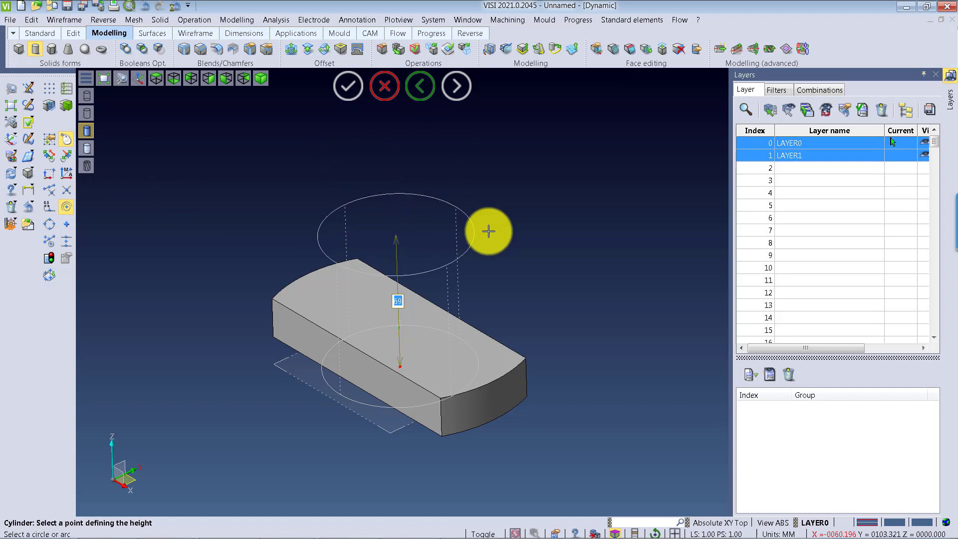
text(50)
key(Return)
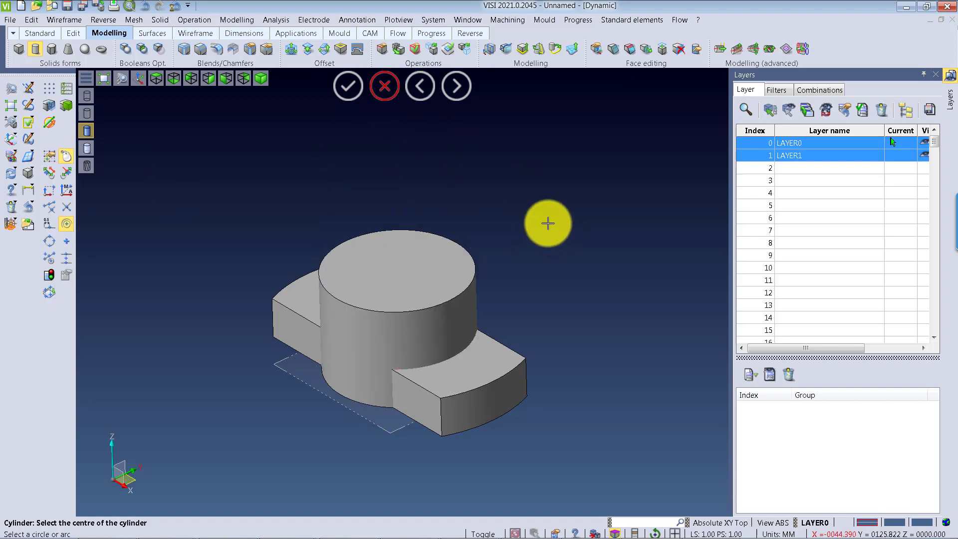
right_click(548, 222)
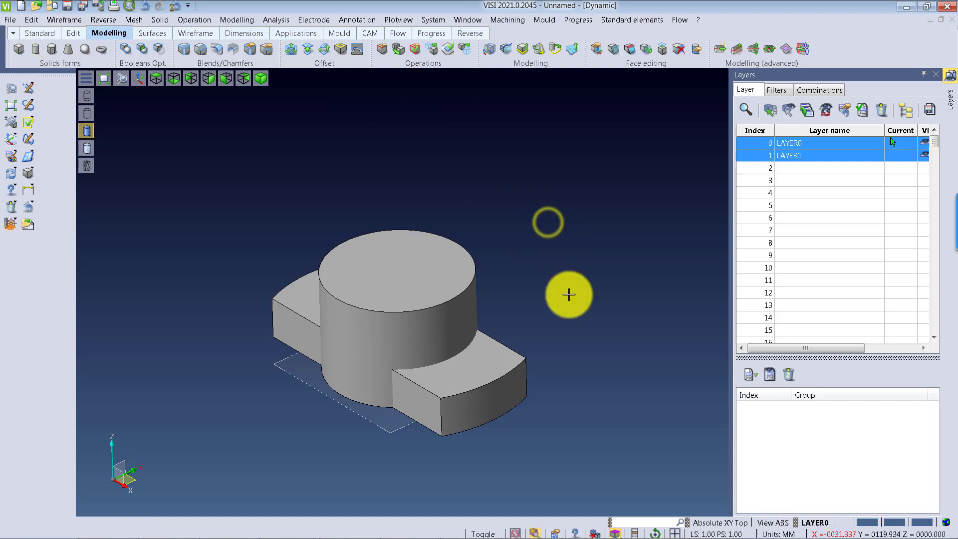
Select the base solid, the cylinder solid and both together to check whether they are separate bodies.
click(492, 355)
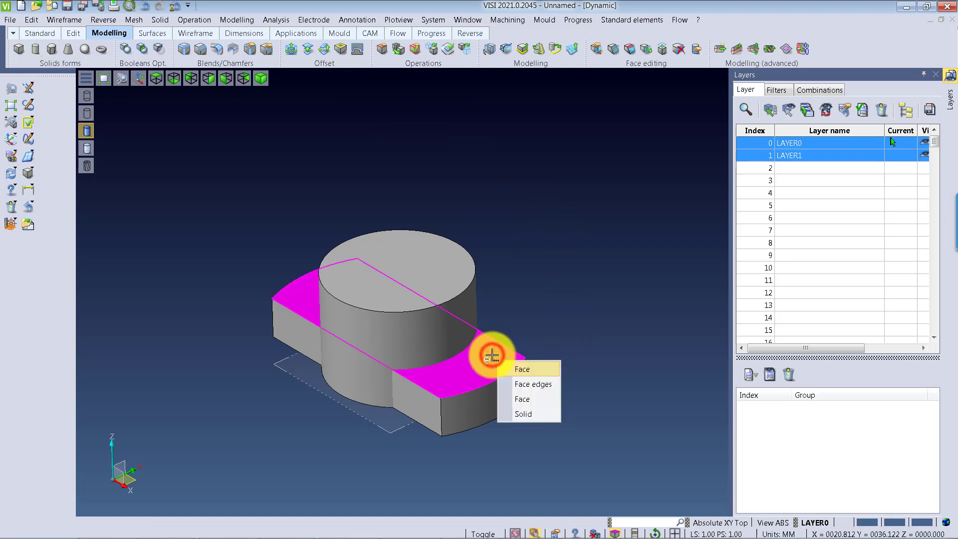
click(532, 420)
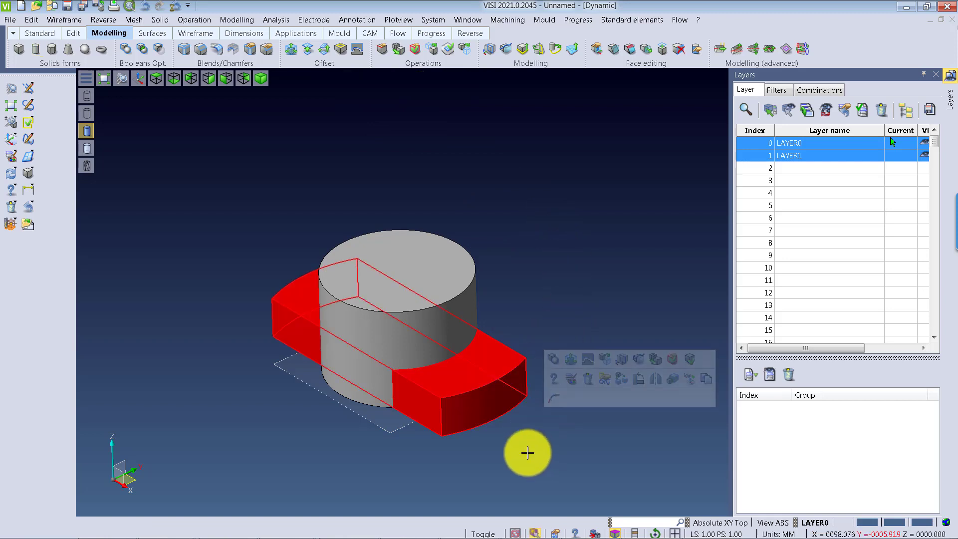
click(449, 267)
click(481, 324)
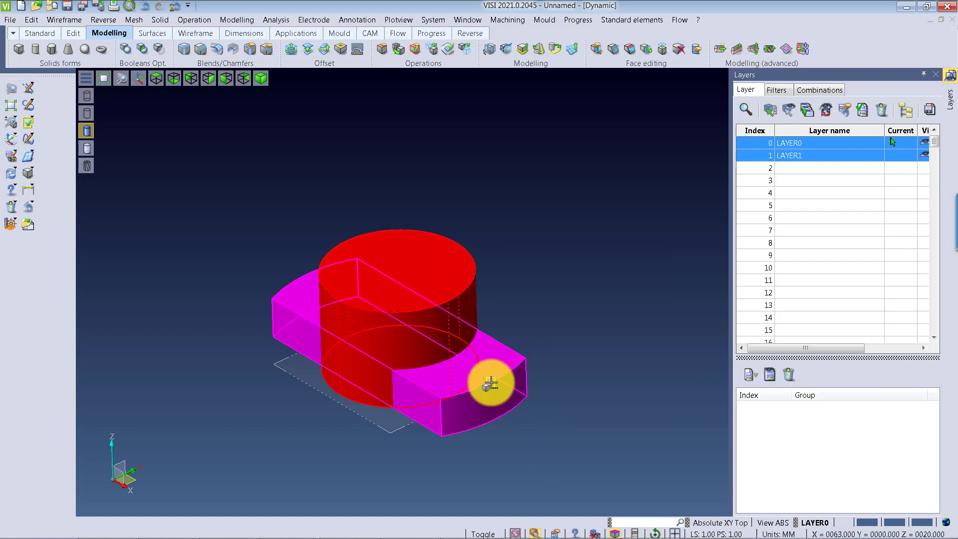
click(554, 215)
drag(203, 204, 626, 487)
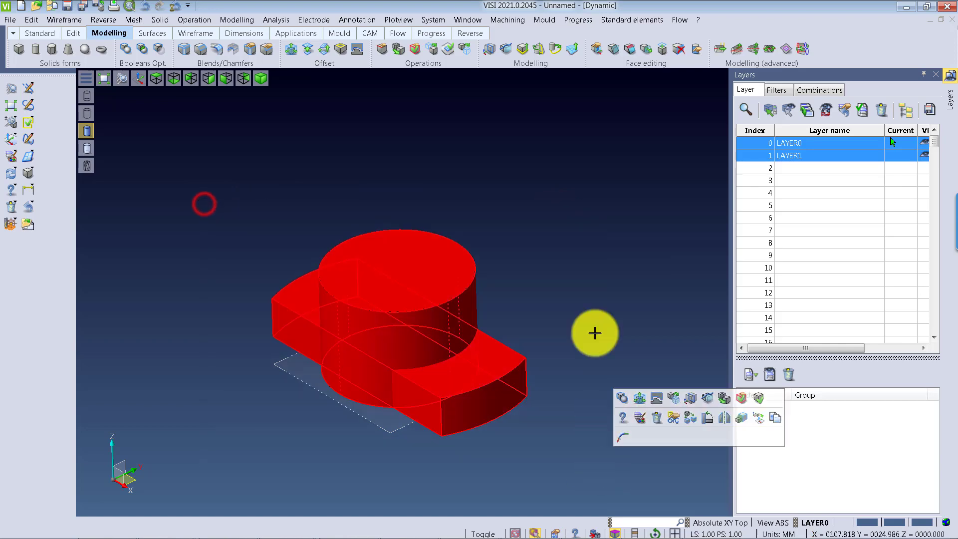
click(572, 255)
View the model's element status to check the number of solids.
click(698, 20)
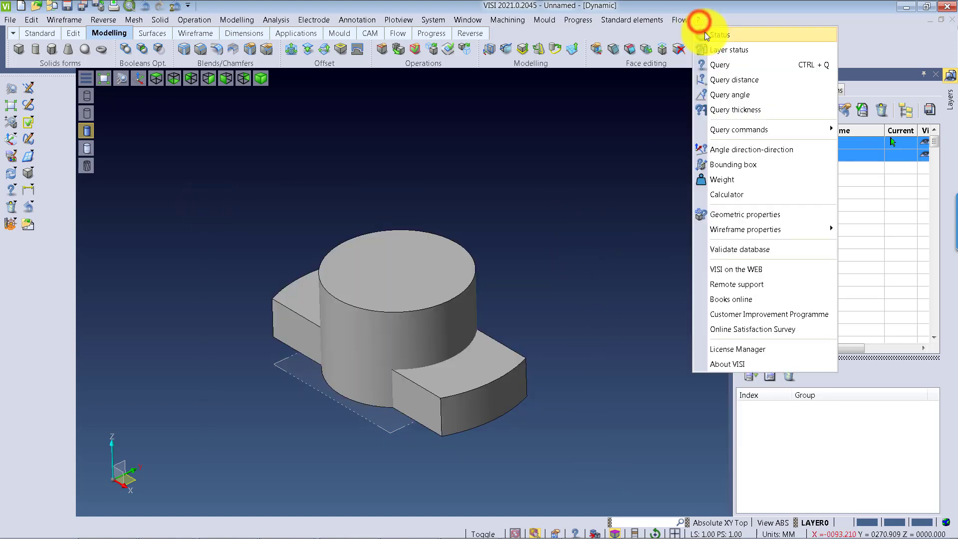
click(704, 31)
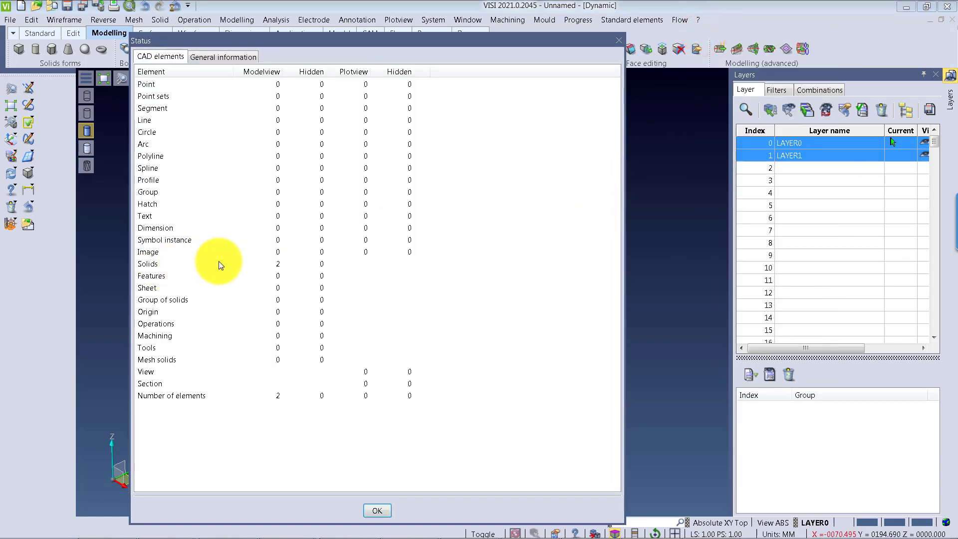
click(619, 40)
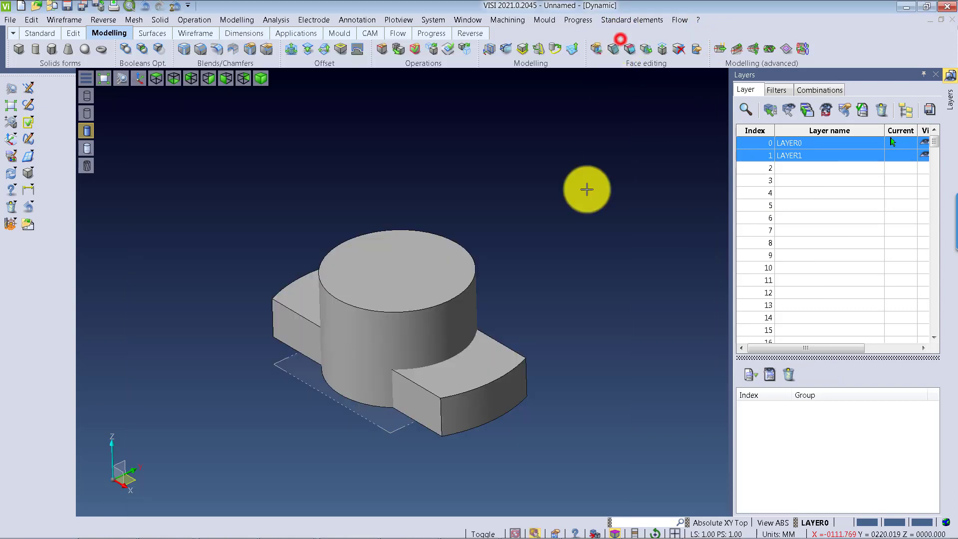
Undo the separate cylinder and recreate it at the base's bottom centre, radius 35 and height 50 mm, united with the base.
click(150, 8)
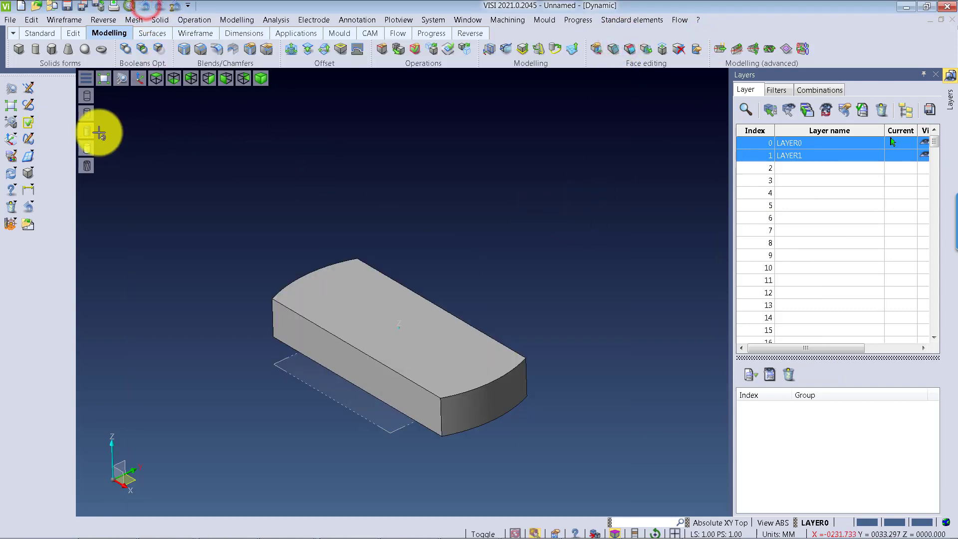
click(35, 49)
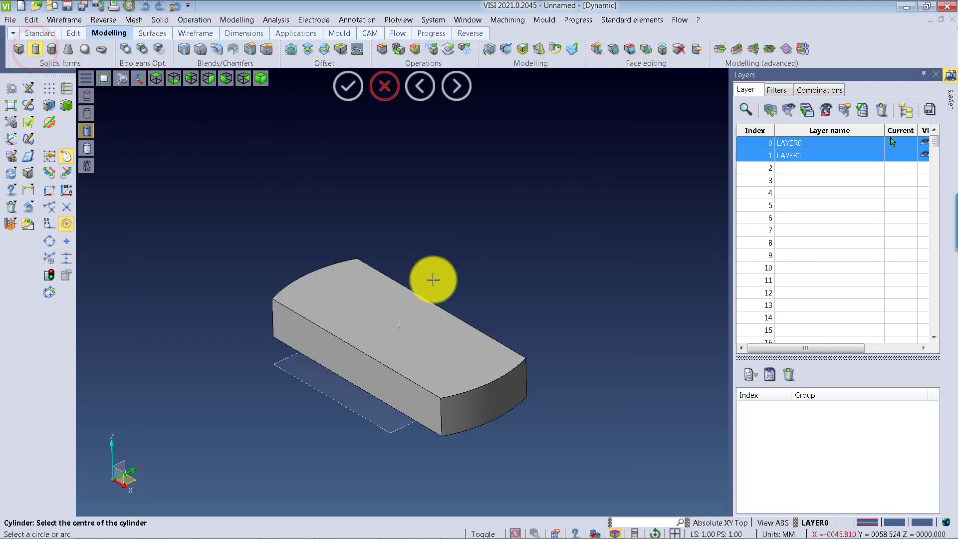
click(526, 405)
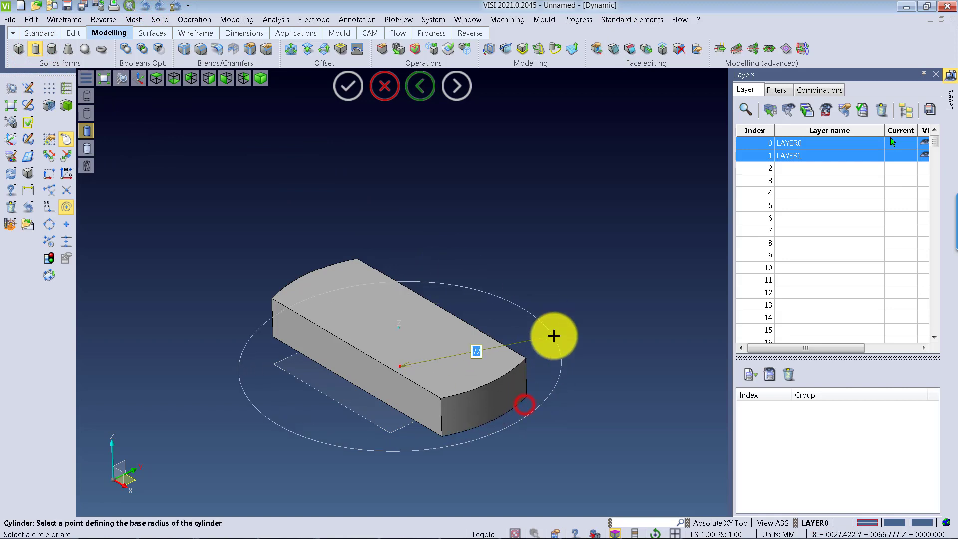
text(2)
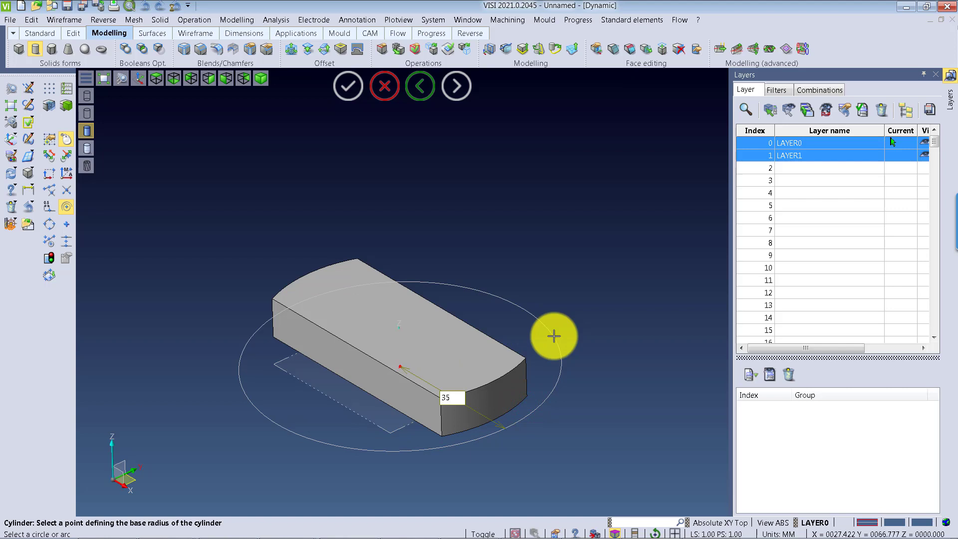
key(Return)
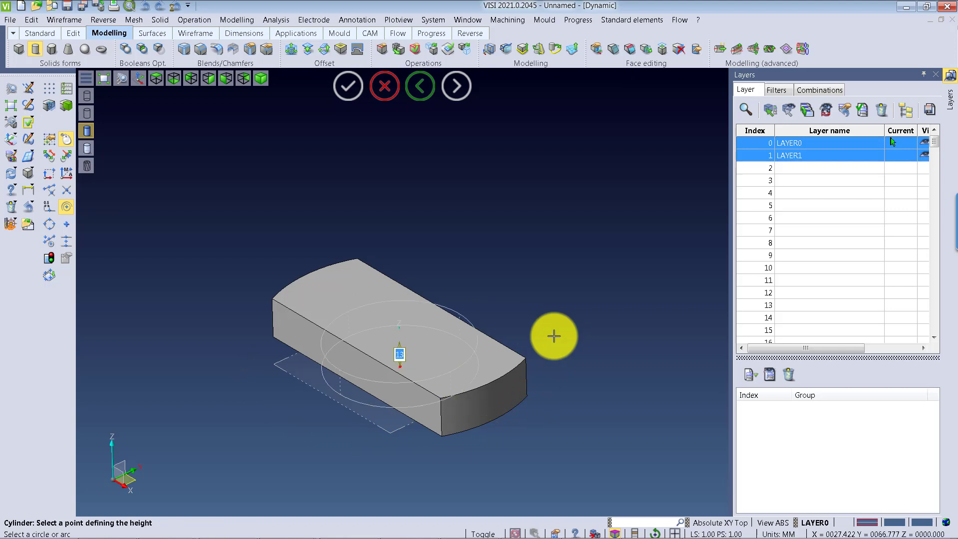
click(64, 106)
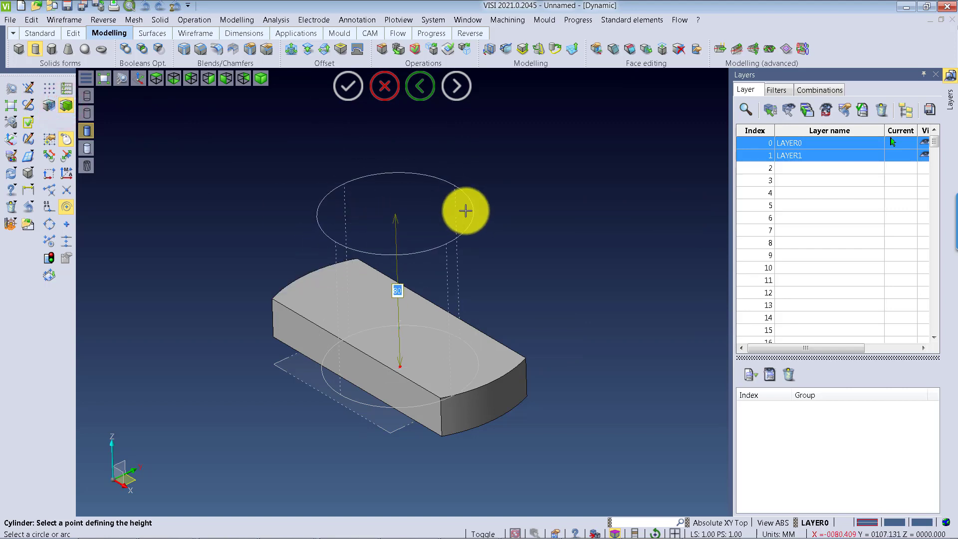
text(5)
key(Return)
right_click(597, 245)
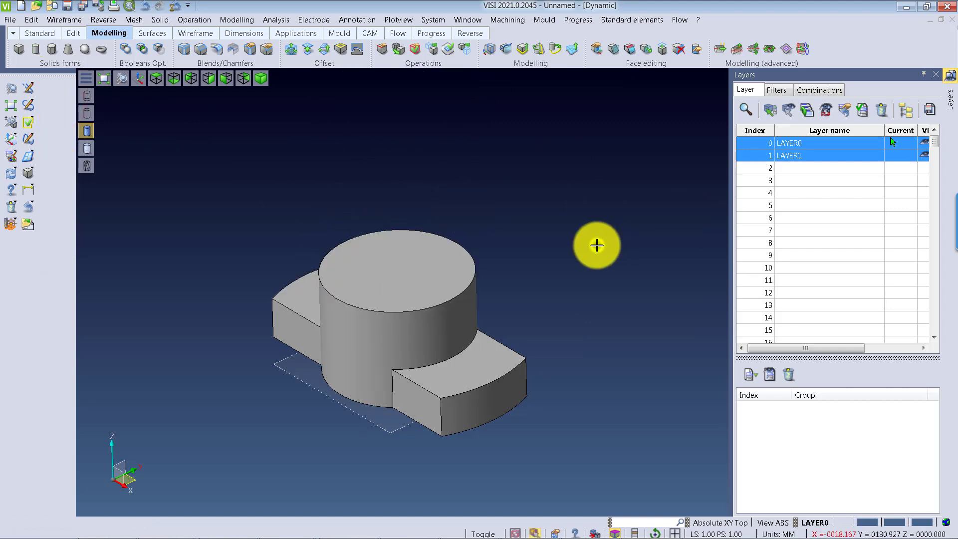
Select the united body as a solid and view the element status to check that cylinder and base form one solid.
right_click(413, 252)
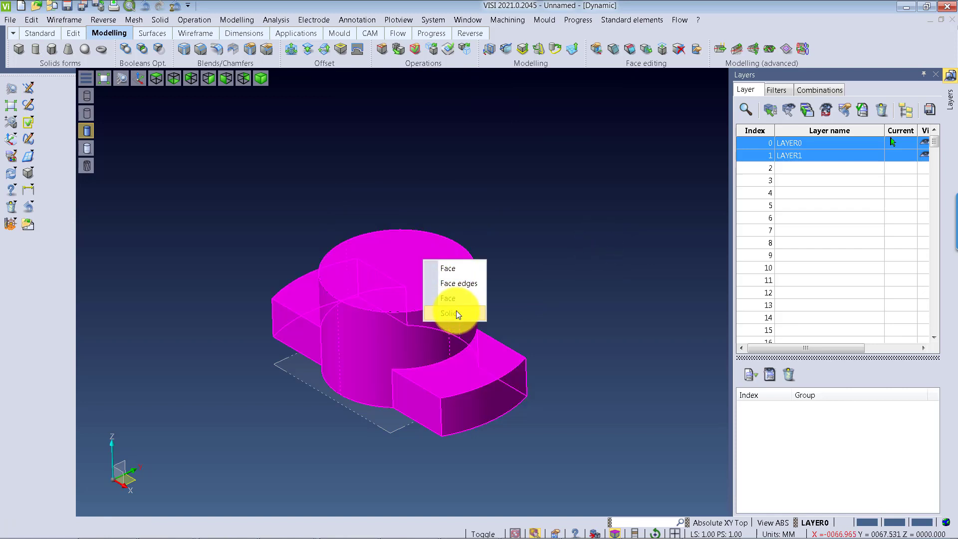
click(457, 314)
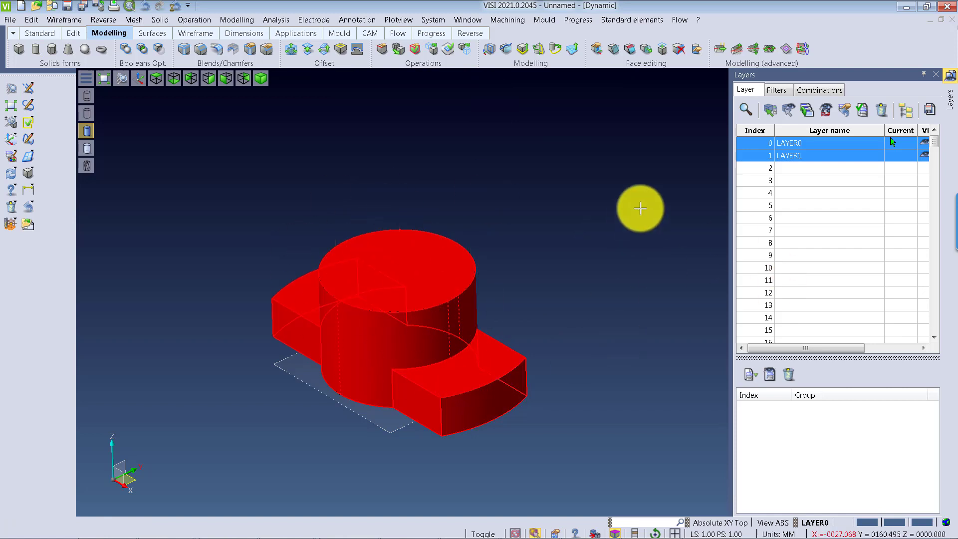
click(640, 208)
click(699, 19)
click(716, 38)
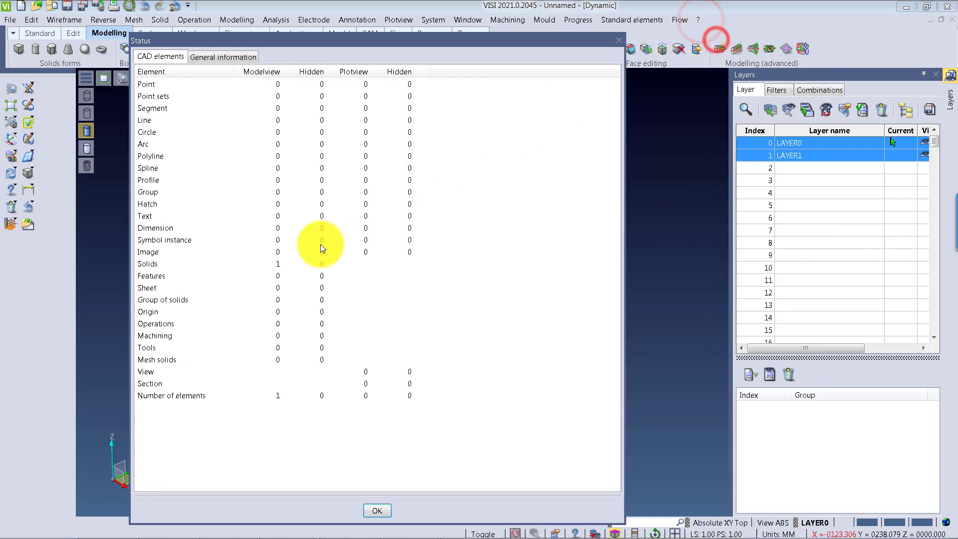
click(622, 40)
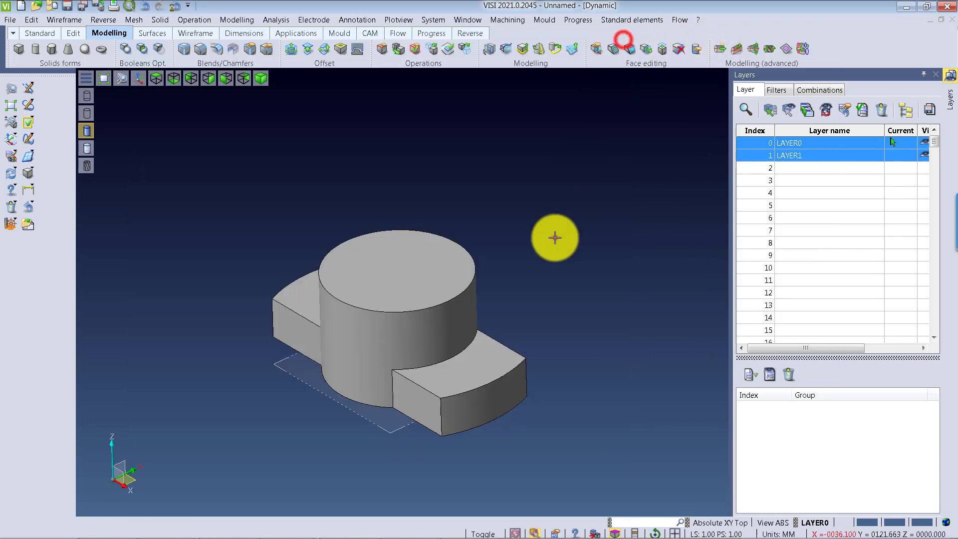
Undo the united cylinder and recreate it without uniting at the base's bottom centre, with radius 35 and height 50 mm.
click(144, 7)
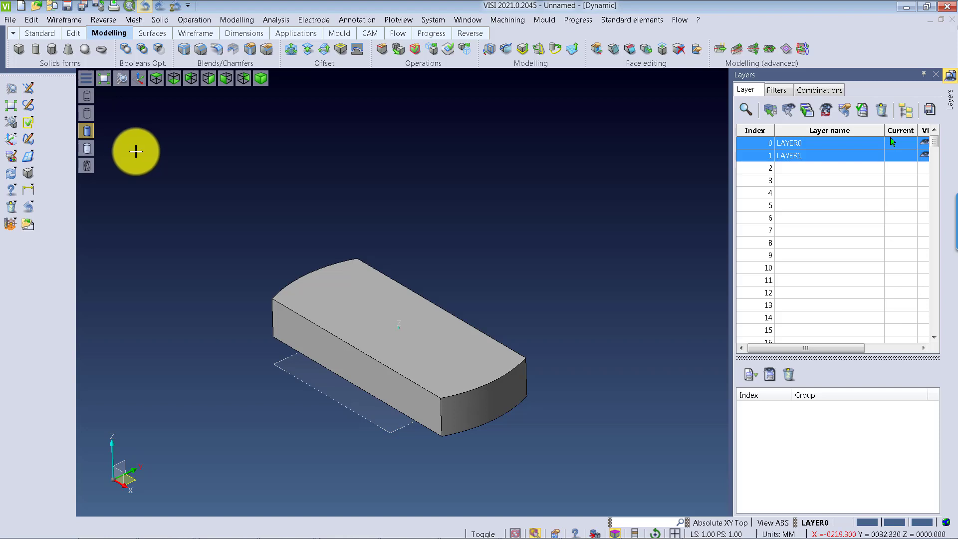
click(35, 49)
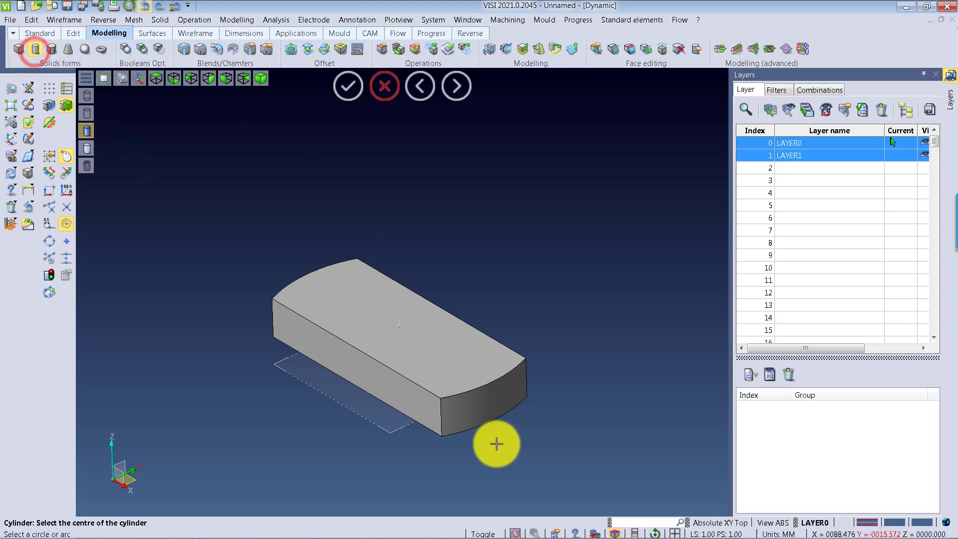
click(491, 423)
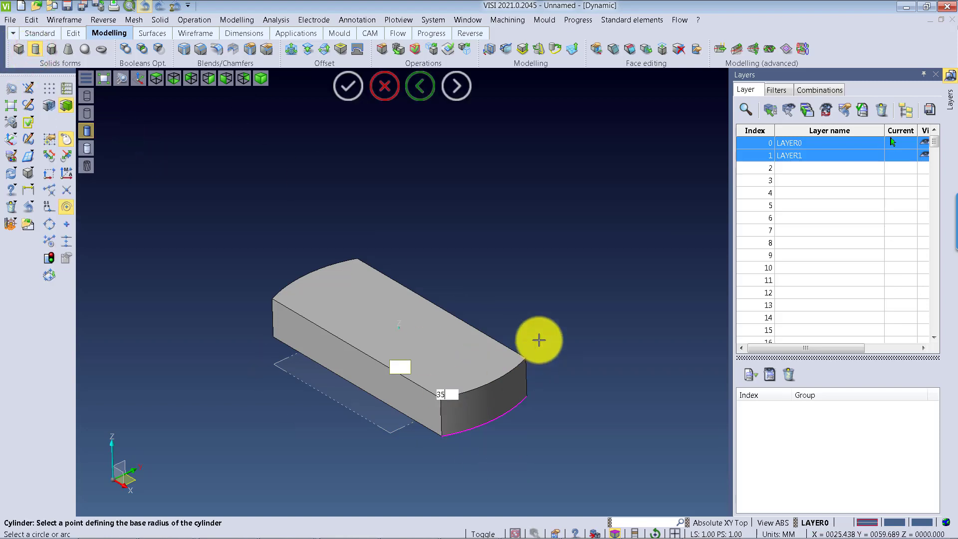
click(539, 340)
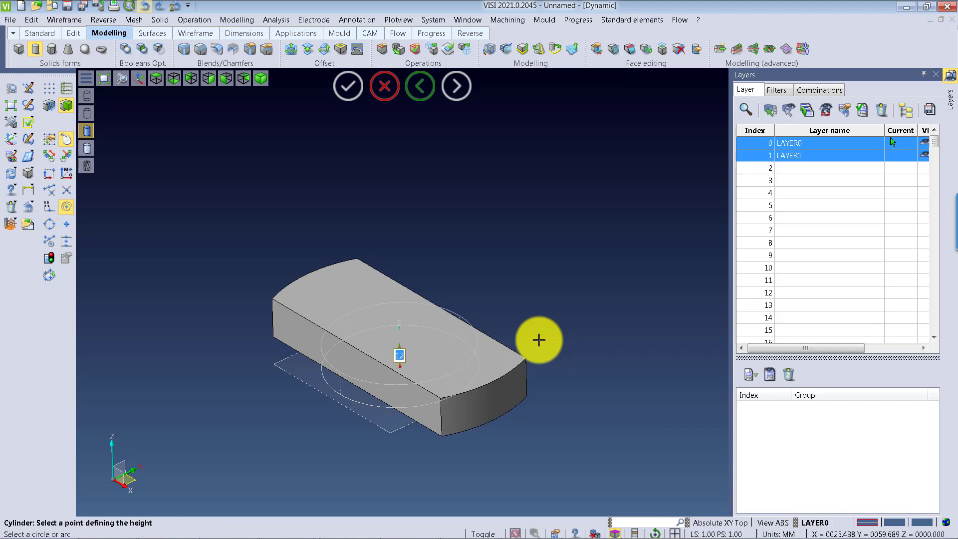
click(66, 105)
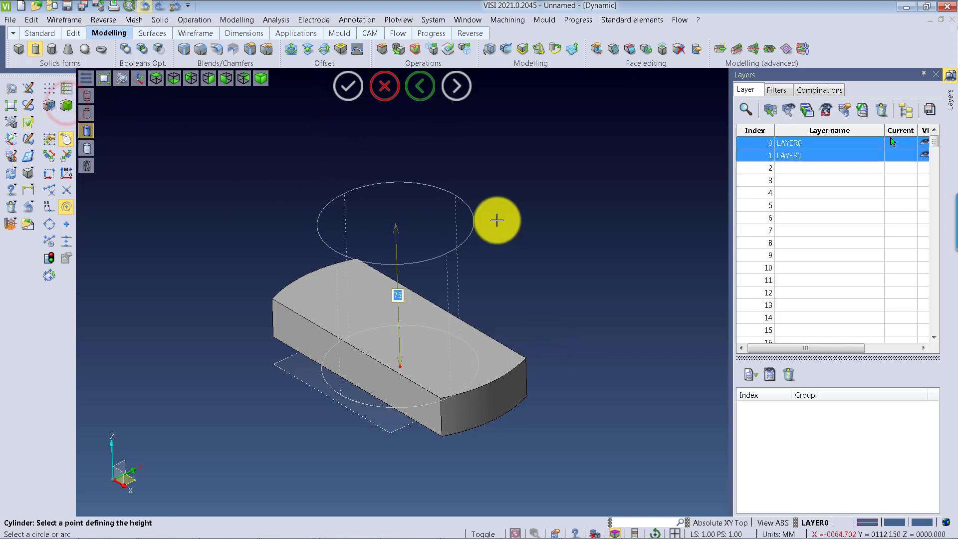
text(5)
key(Return)
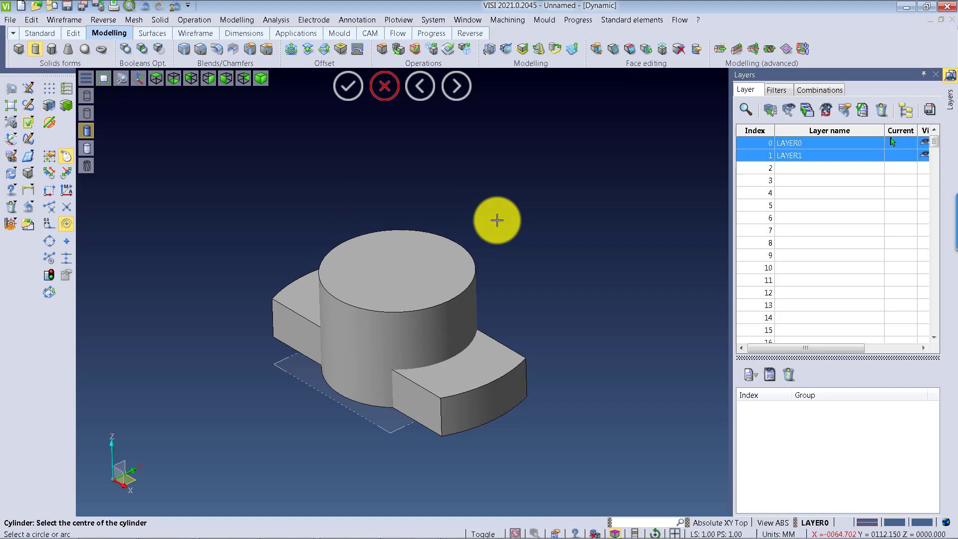
right_click(493, 222)
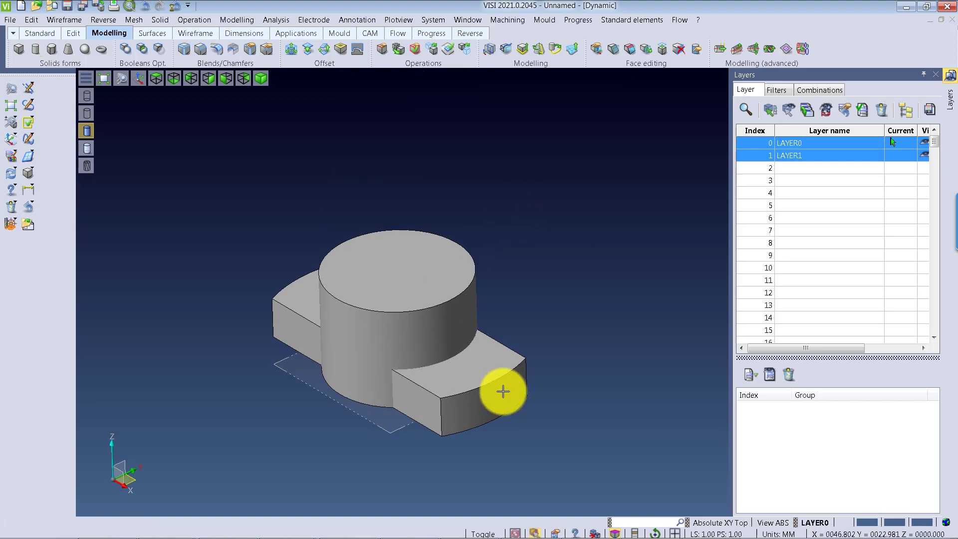
Select the central cylinder as a solid to check that it is separate from the base.
click(431, 277)
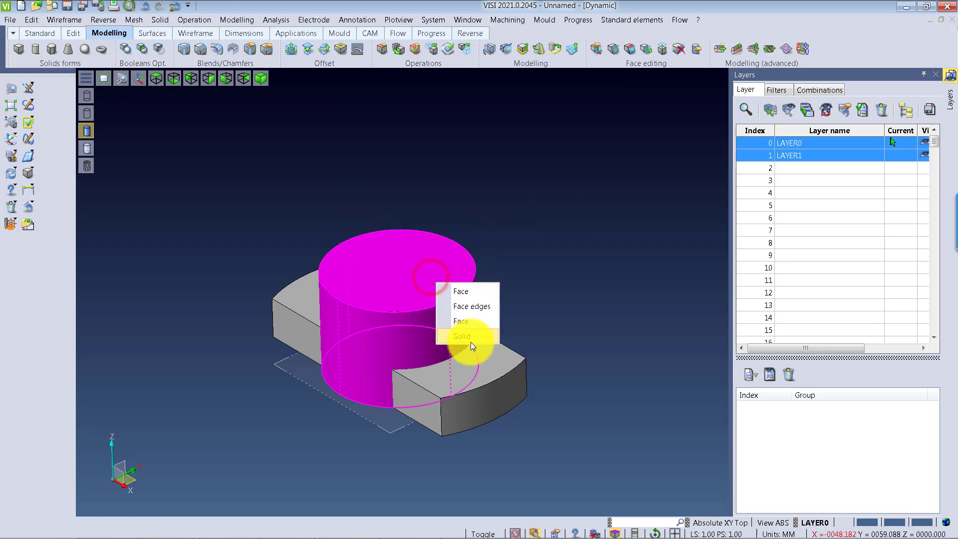
click(467, 342)
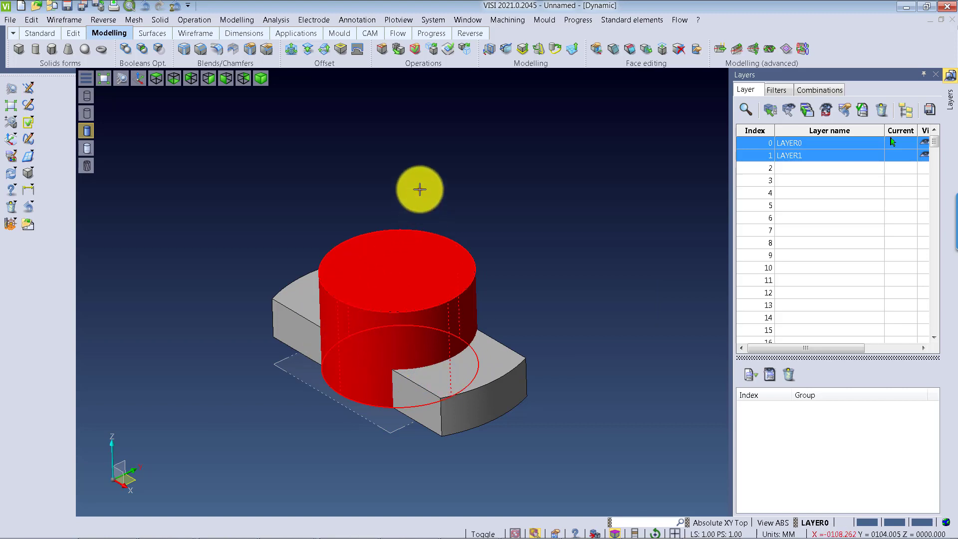
right_click(420, 189)
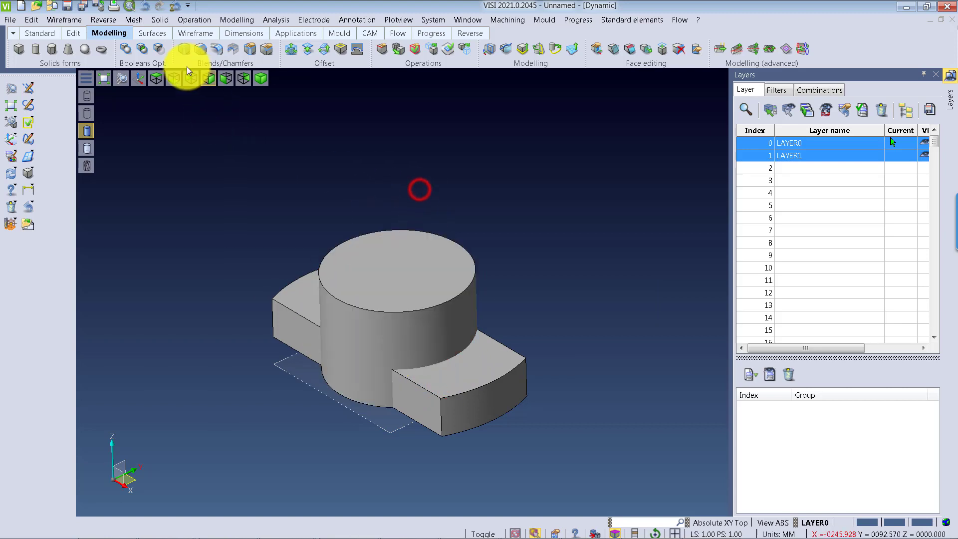
Unite the cylinder with the base and select the combined body as a solid to check the result.
click(125, 49)
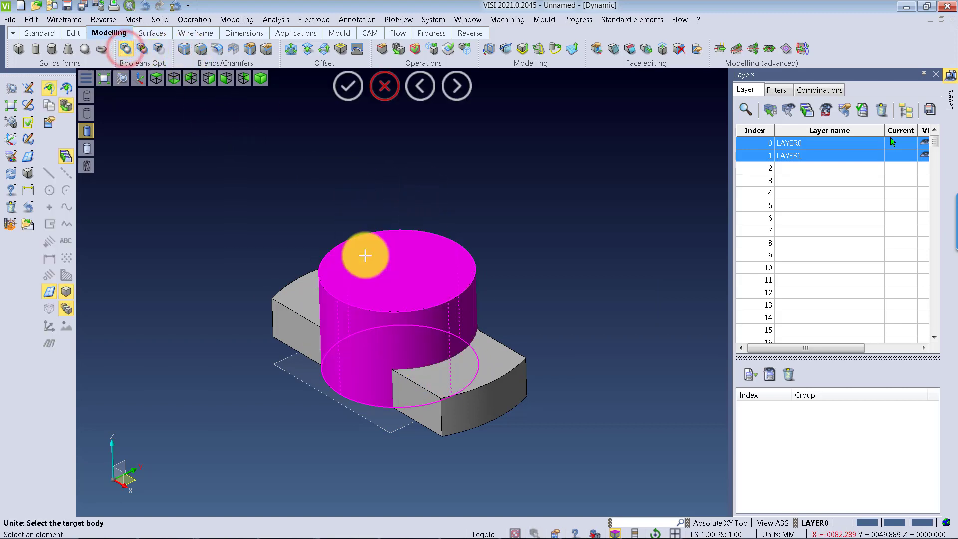
click(349, 265)
right_click(307, 302)
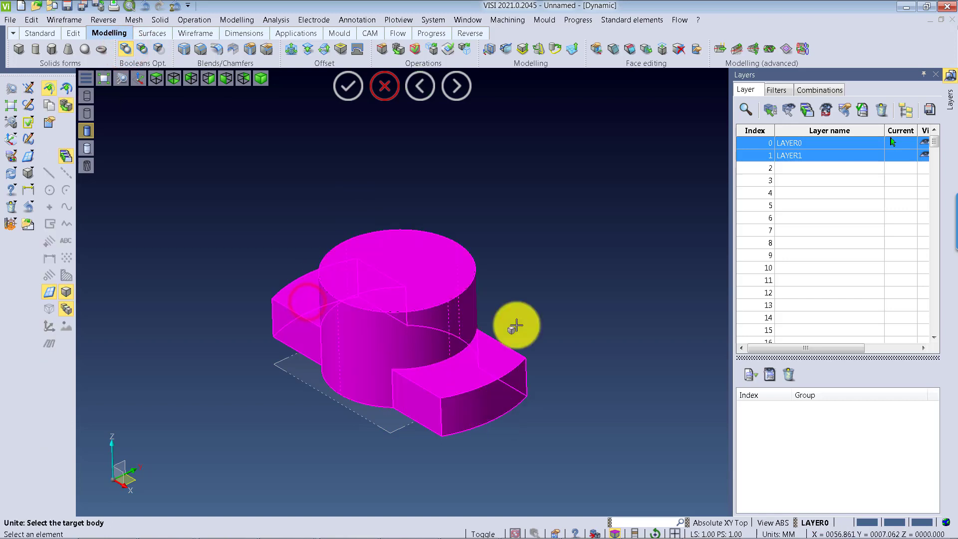
right_click(427, 261)
click(456, 321)
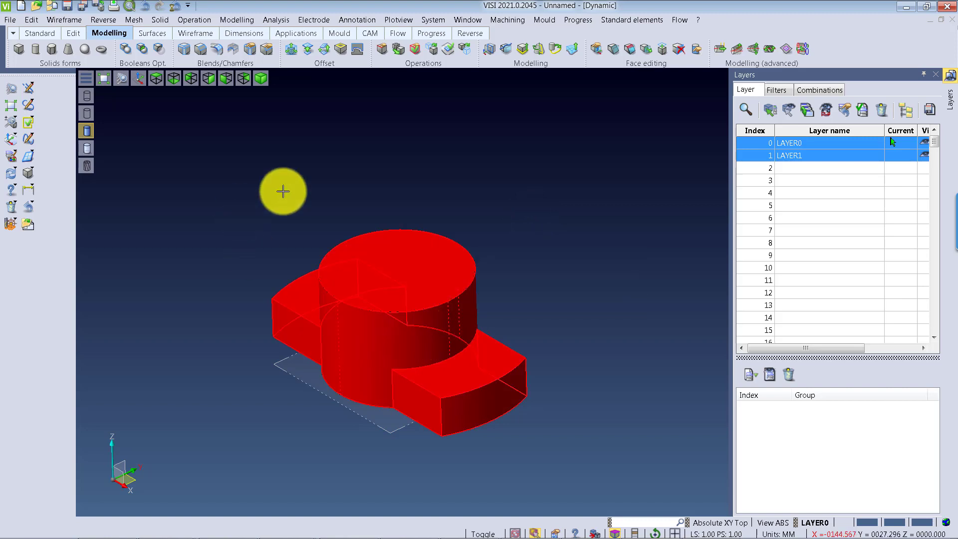
right_click(511, 256)
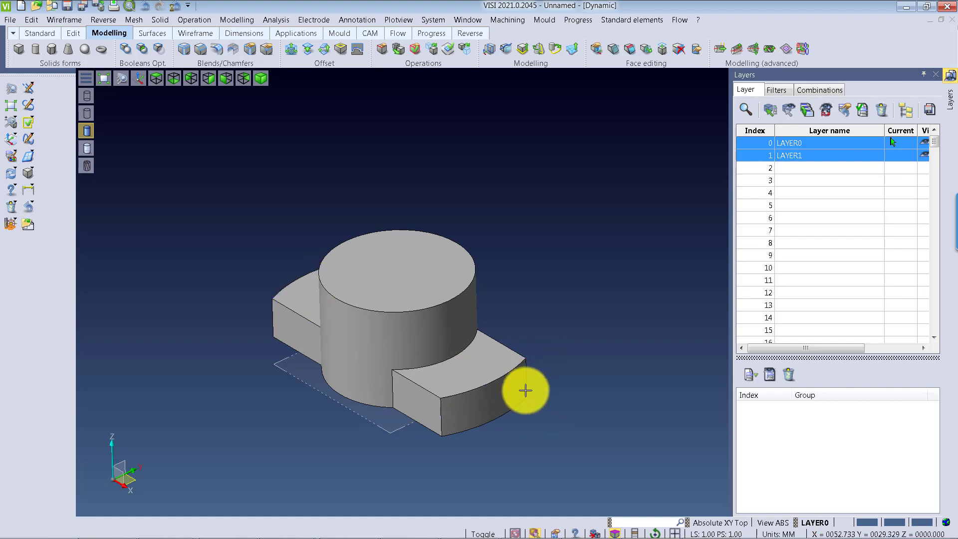
Begin a cuboid at the quadrant of the base's bottom outer arc on the +X end, anchored at the centre of its edge.
middle_drag(496, 353, 462, 338)
click(16, 49)
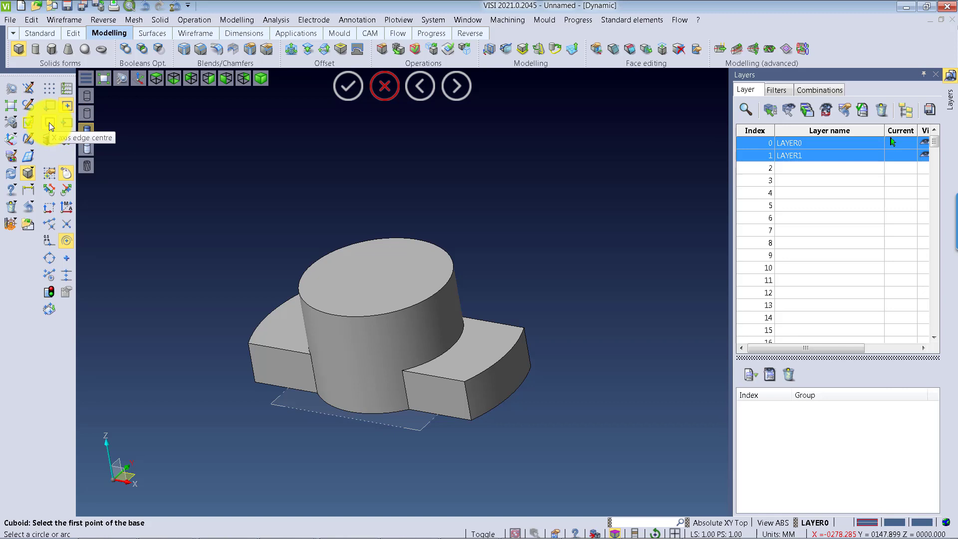
click(50, 258)
click(508, 398)
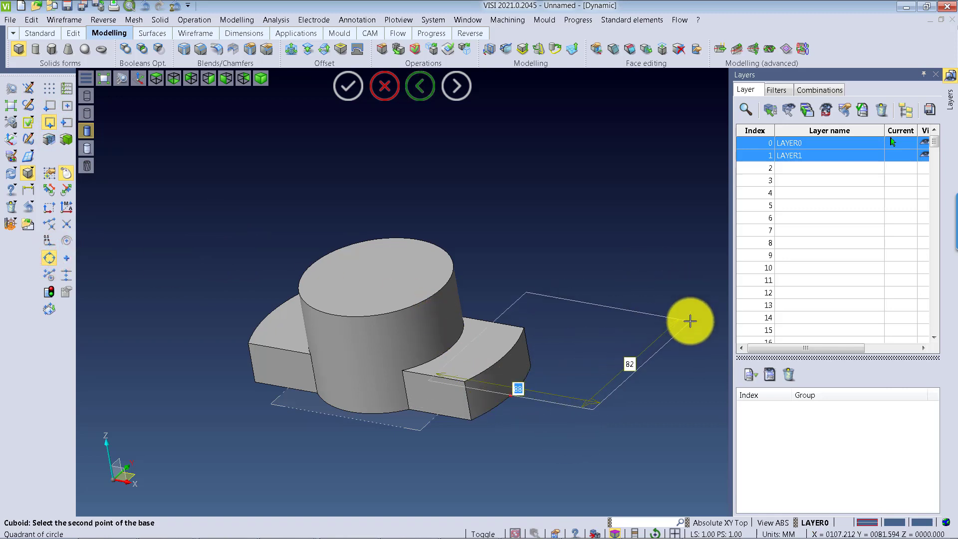
click(62, 123)
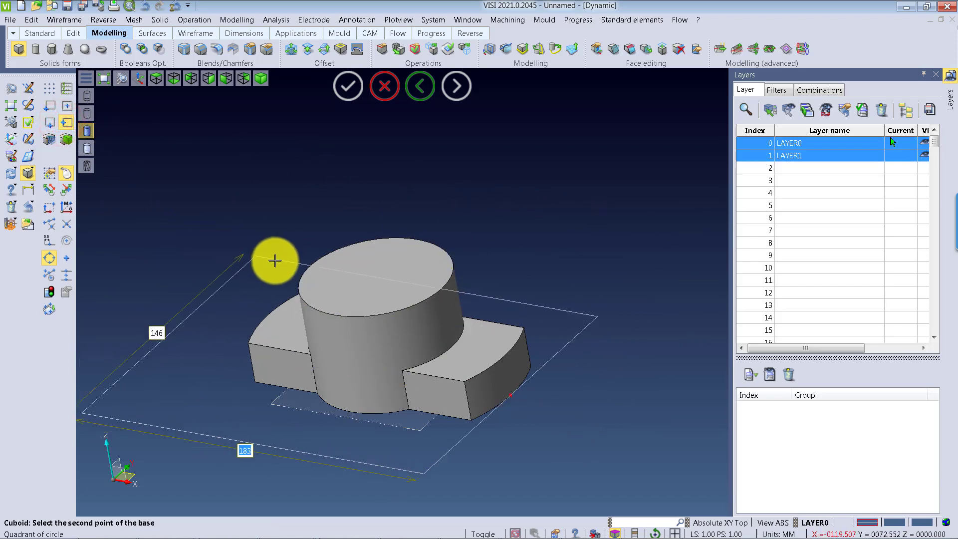
scroll(280, 225, up, 3)
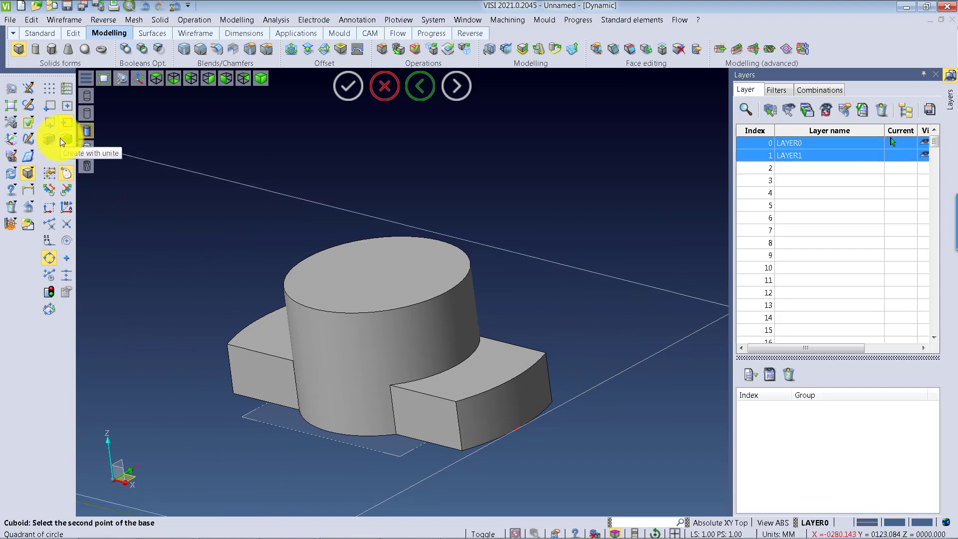
scroll(338, 247, down, 3)
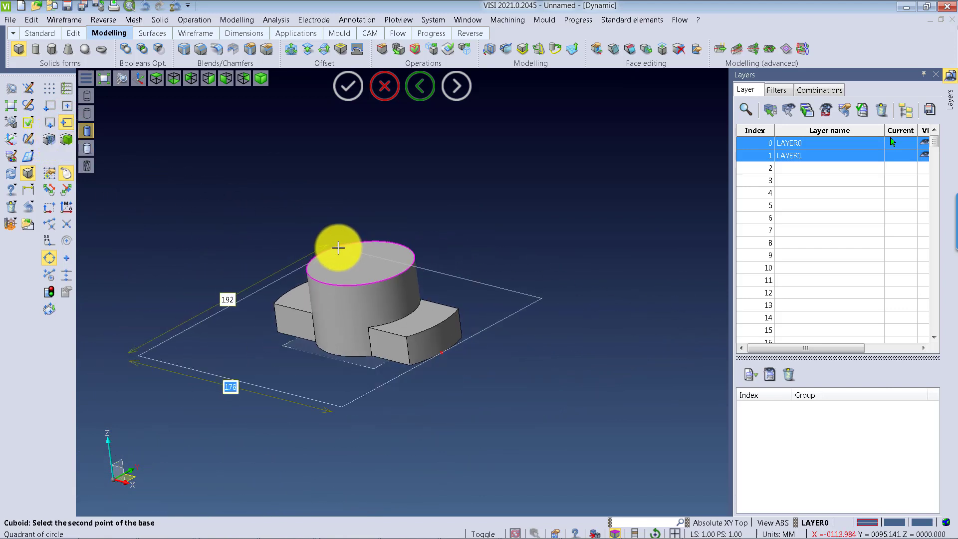
middle_drag(338, 248, 306, 261)
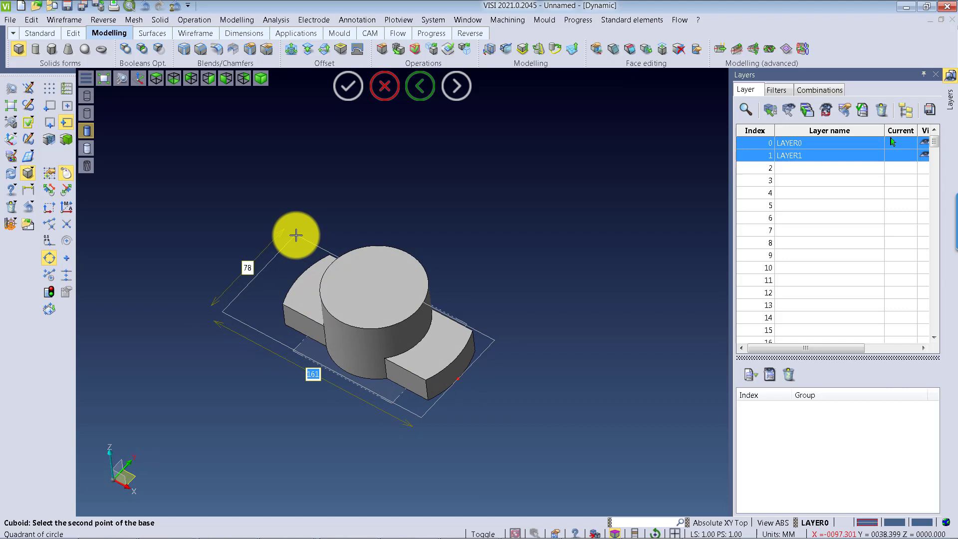
Size the cuboid's base 22.5 mm by 19 mm (9.5*2) and extend it upward about 115 mm, past the cylinder's top.
text(126-)
key(End)
key(Tab)
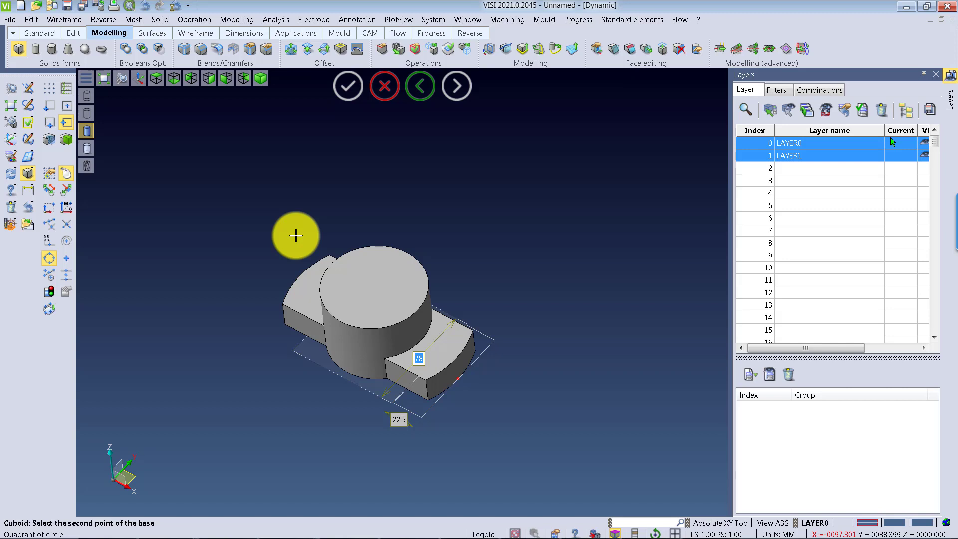
text(9.5*2)
key(Return)
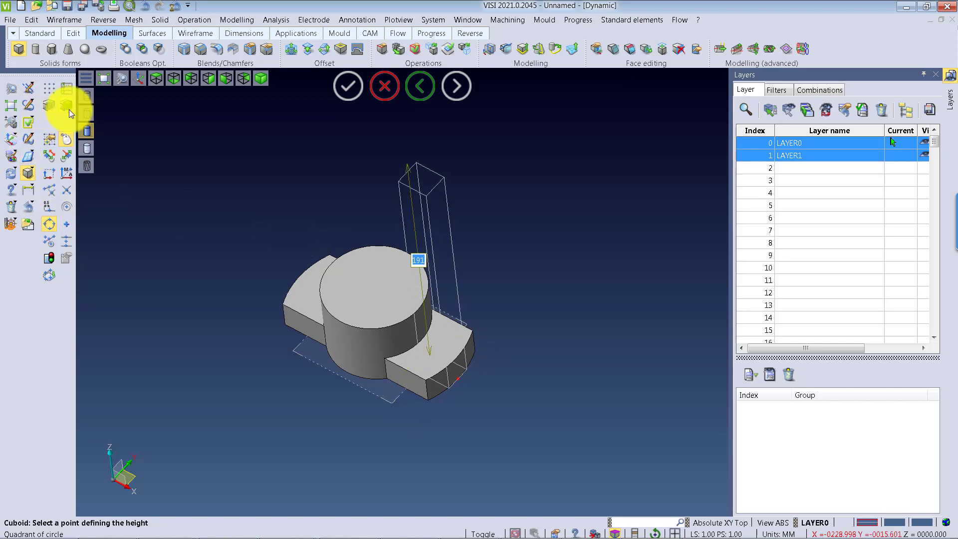
middle_drag(507, 291, 515, 257)
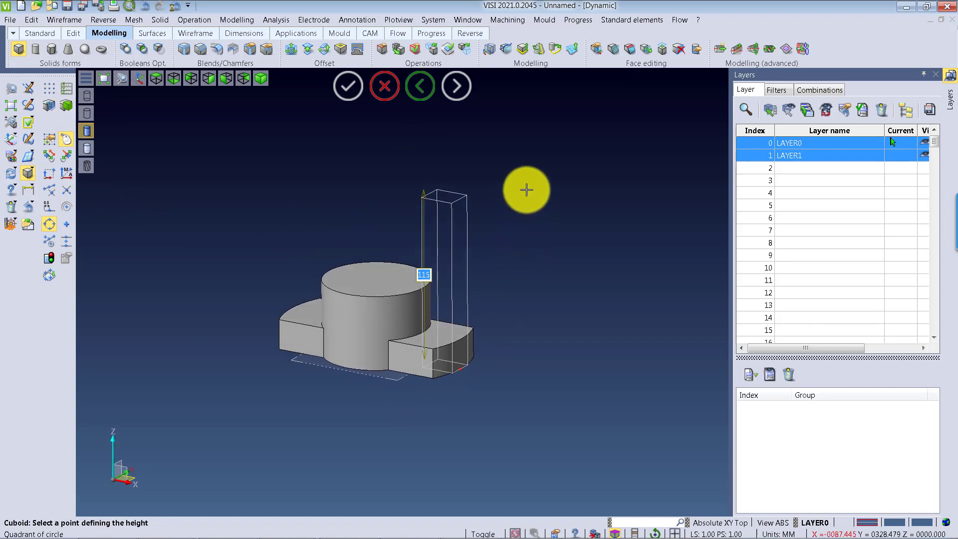
click(528, 183)
right_click(552, 236)
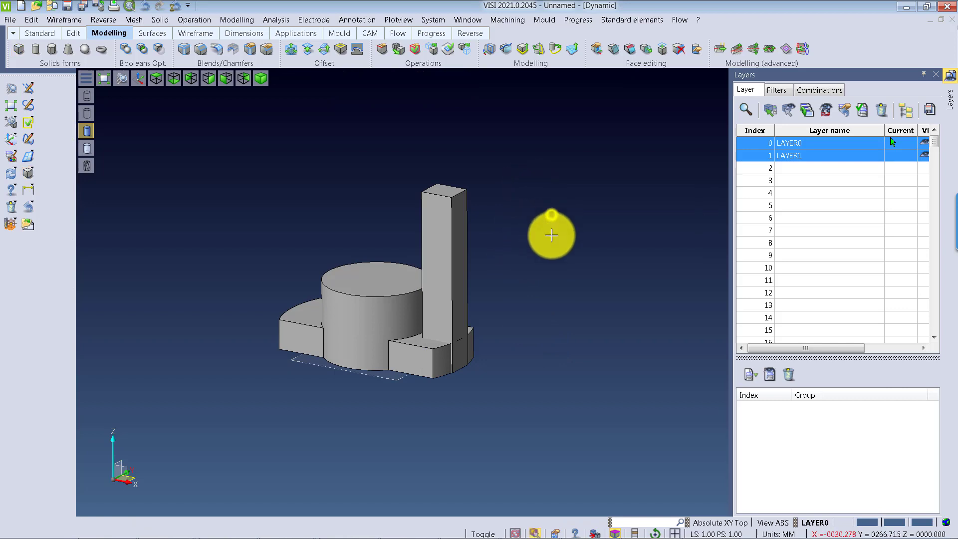
Select the cuboid and the united main body in turn as solids to check that they are separate.
right_click(454, 250)
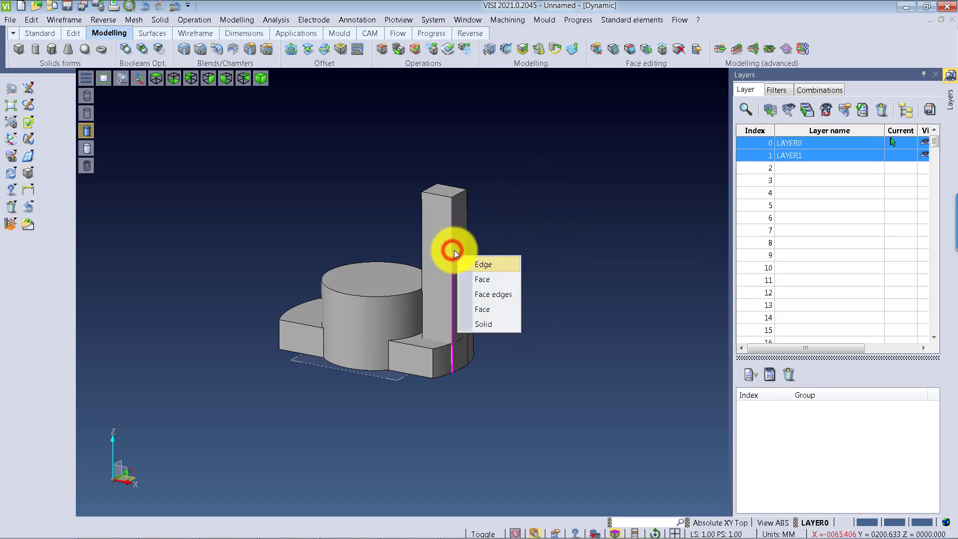
click(483, 324)
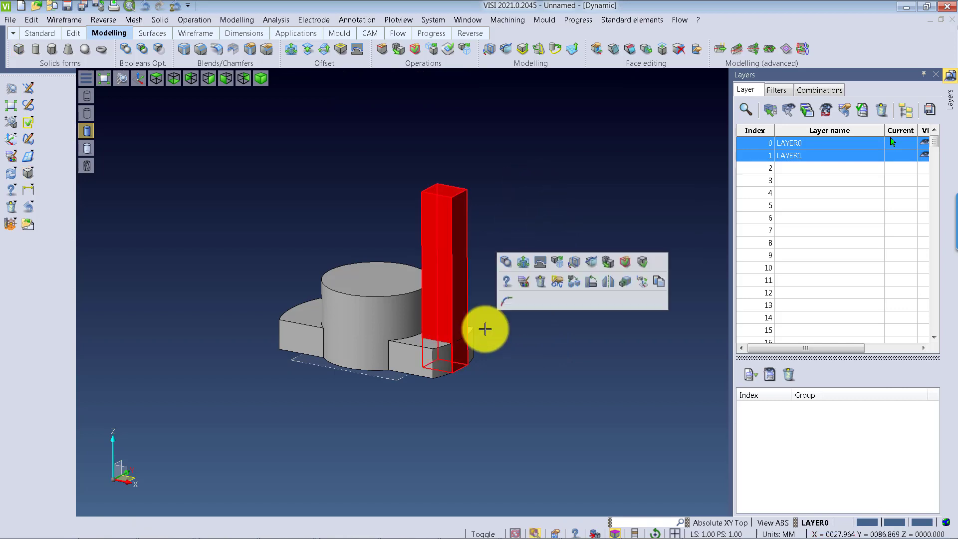
right_click(366, 273)
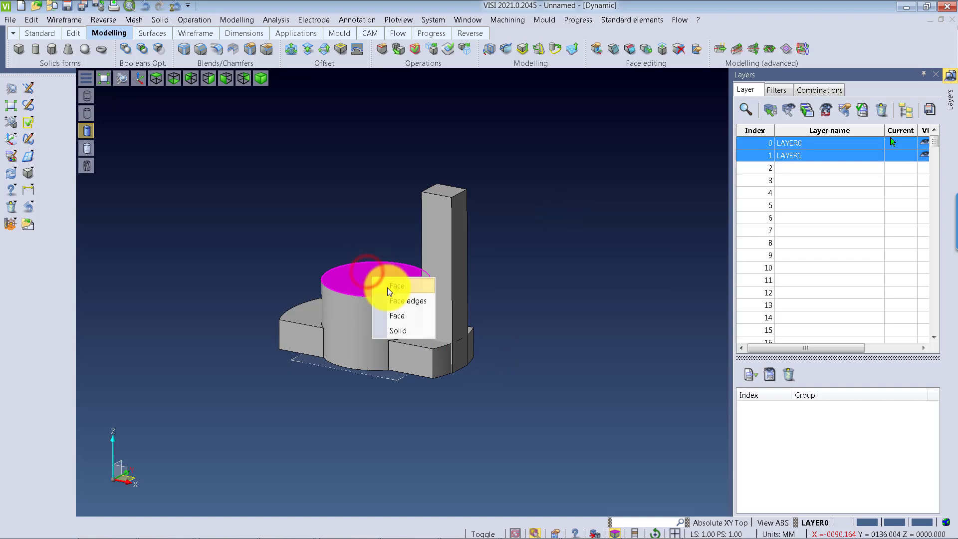
click(398, 332)
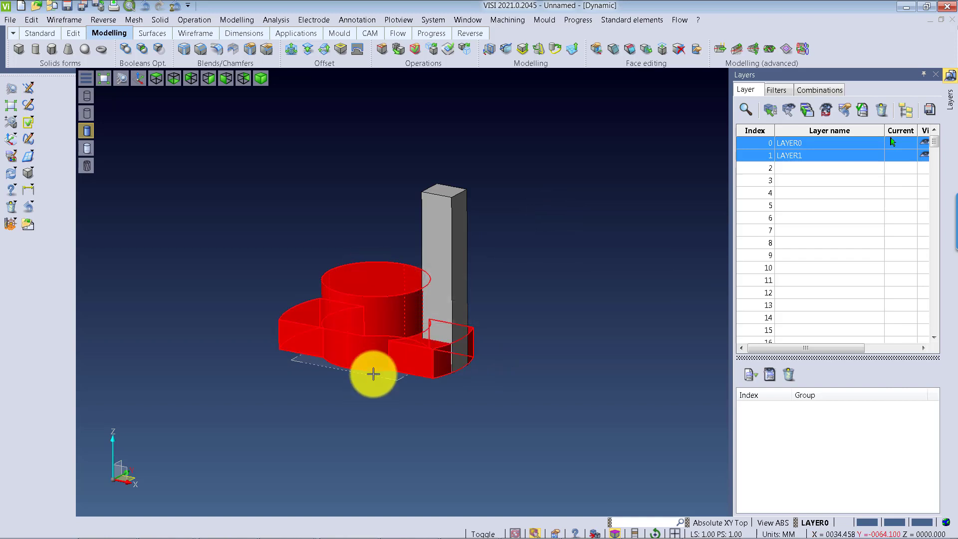
click(362, 206)
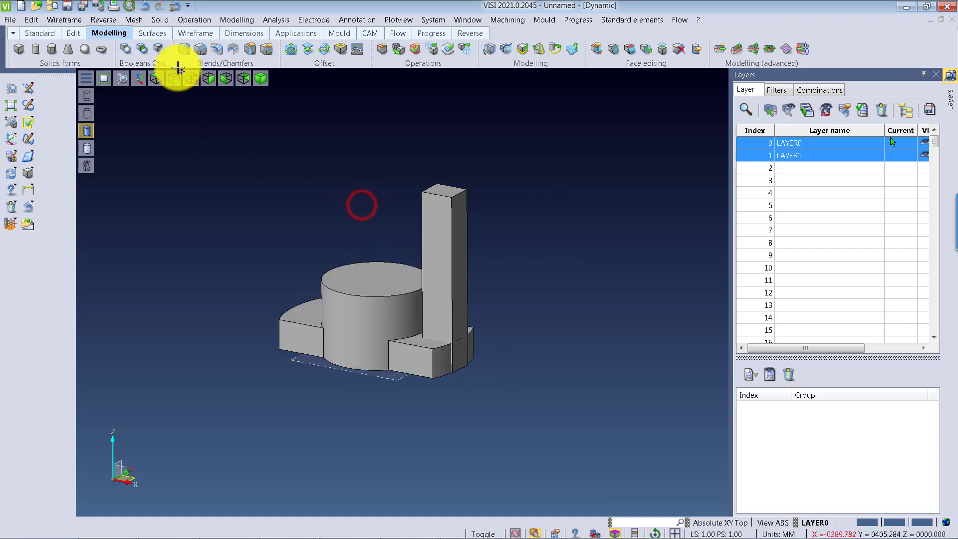
click(169, 56)
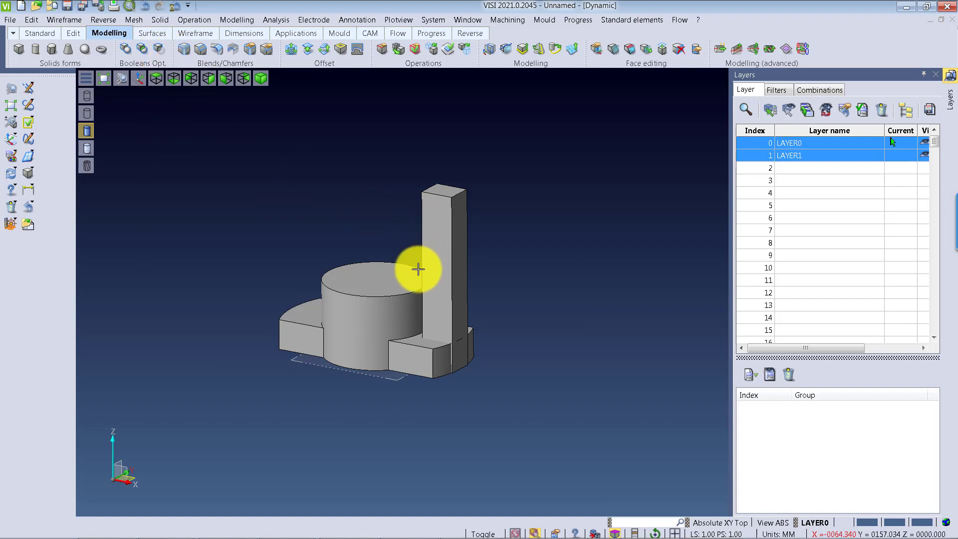
Set up a mirror of the tall cuboid with the centre of the cylinder's top circle as reference point.
middle_drag(316, 242, 303, 280)
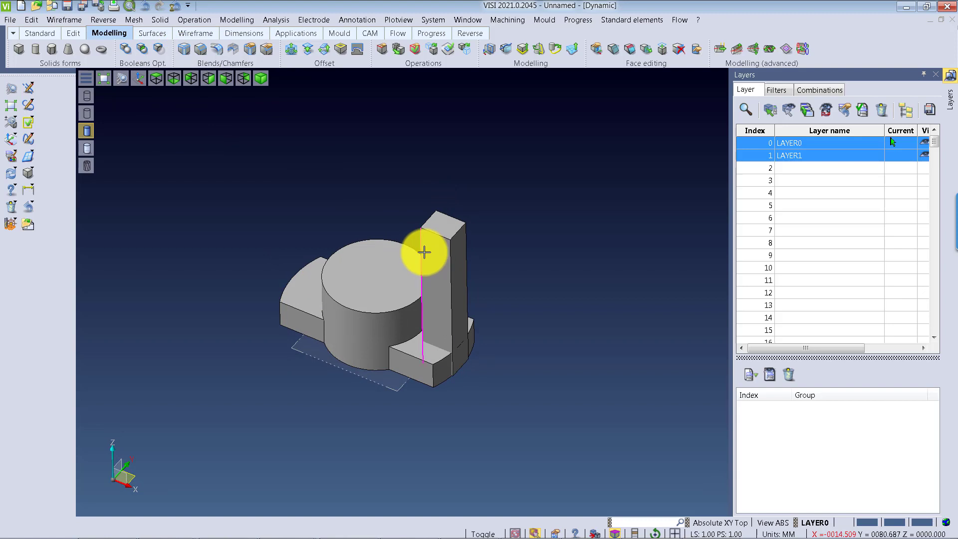
click(74, 33)
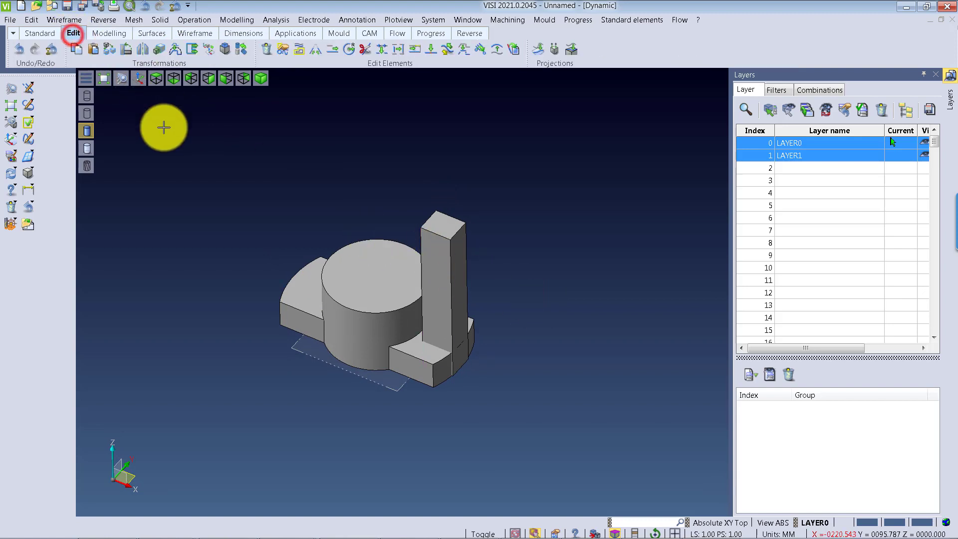
click(142, 52)
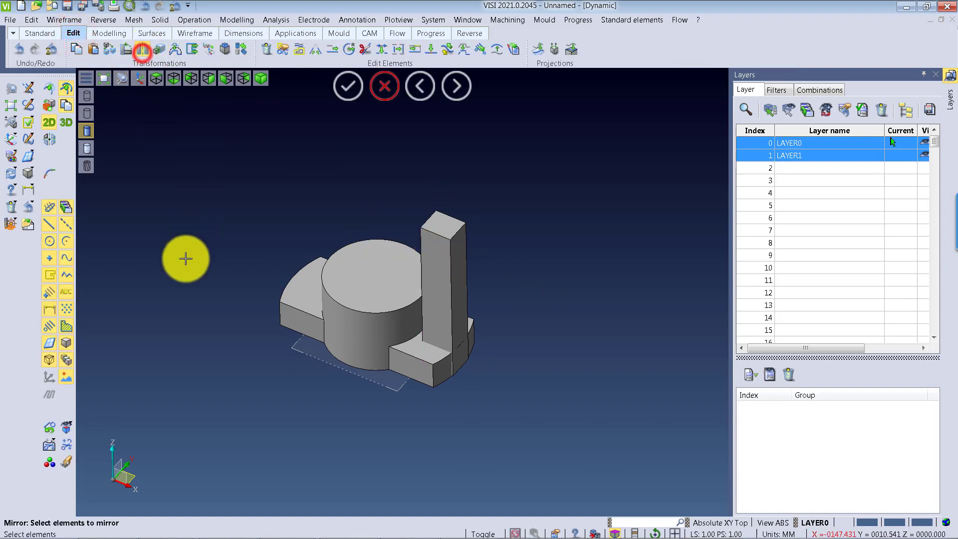
click(446, 250)
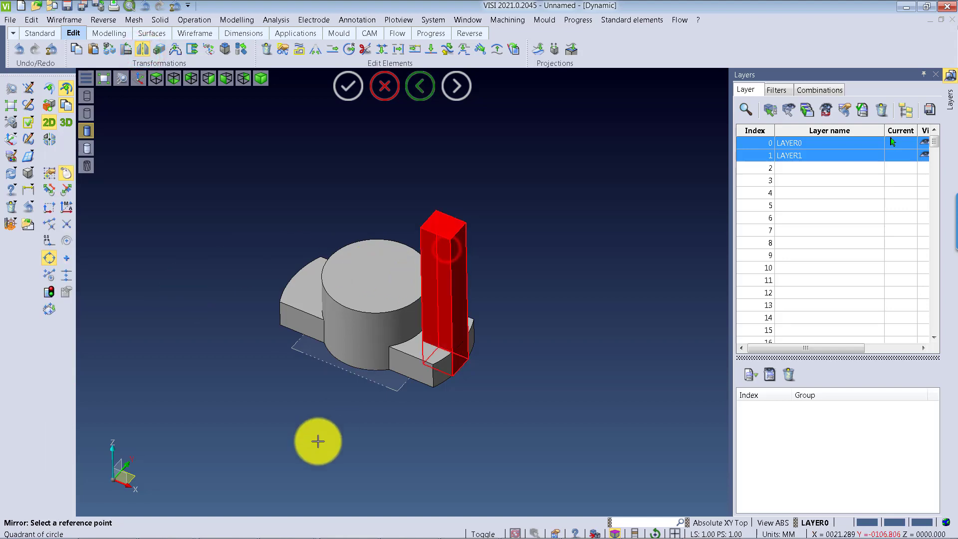
click(64, 240)
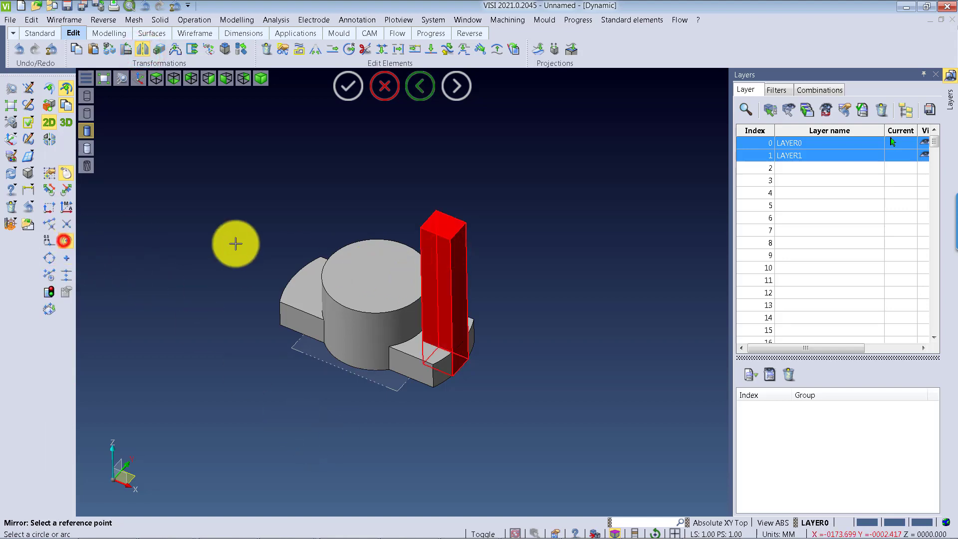
click(388, 240)
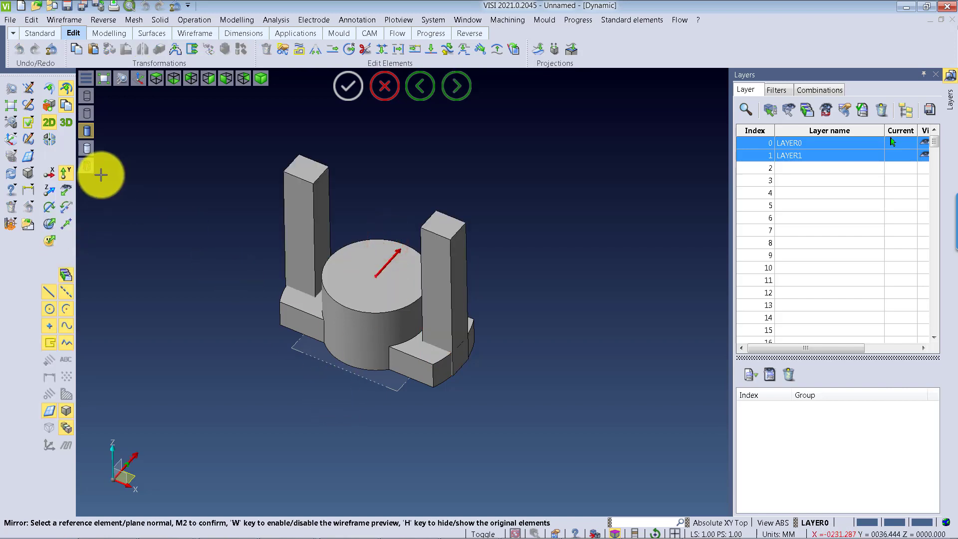
Try the Z axis as mirror direction, return to the Y axis, and create the mirrored cuboid on the base's opposite end.
click(61, 174)
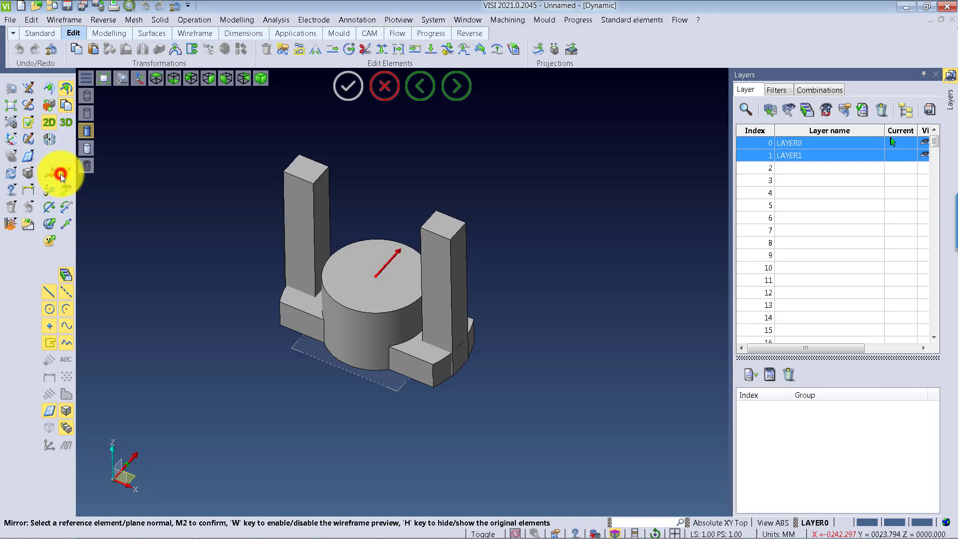
click(50, 190)
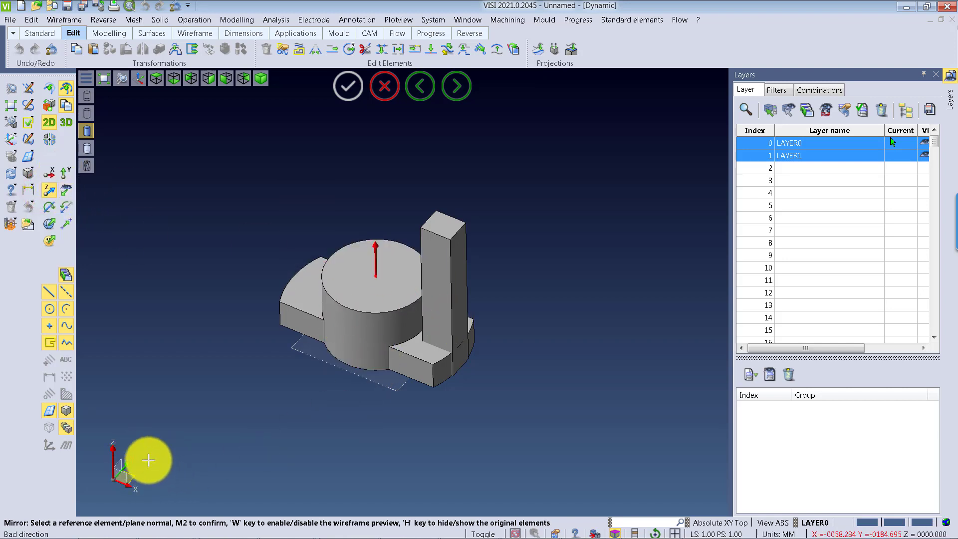
click(67, 174)
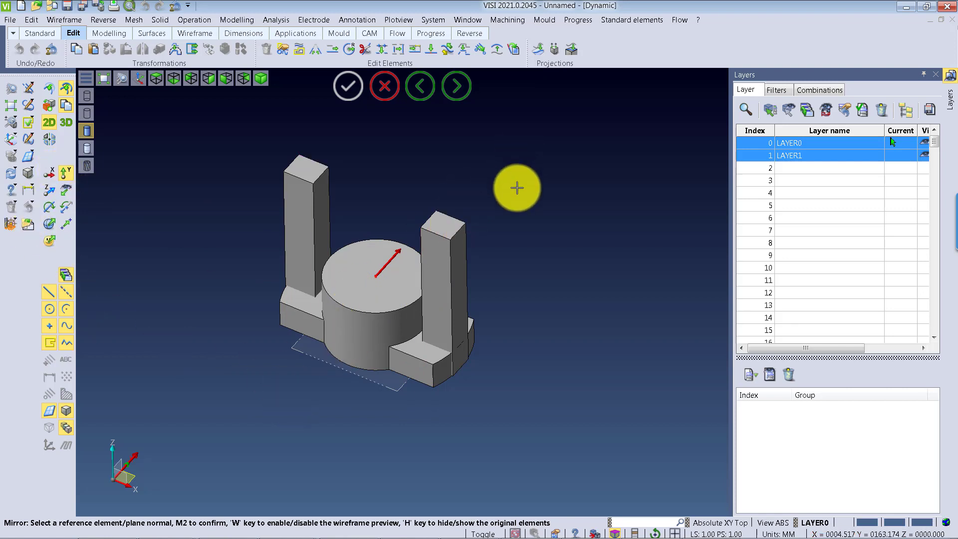
right_click(517, 188)
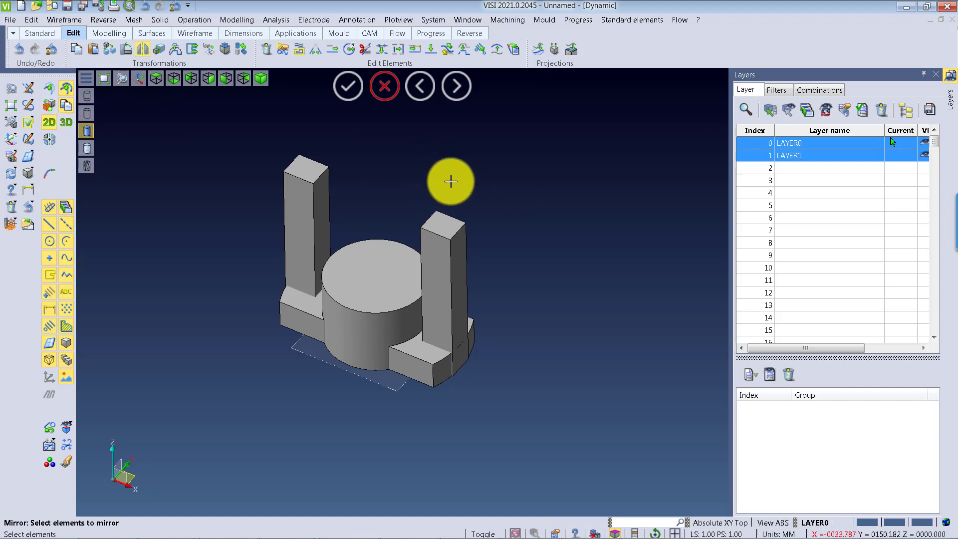
right_click(515, 206)
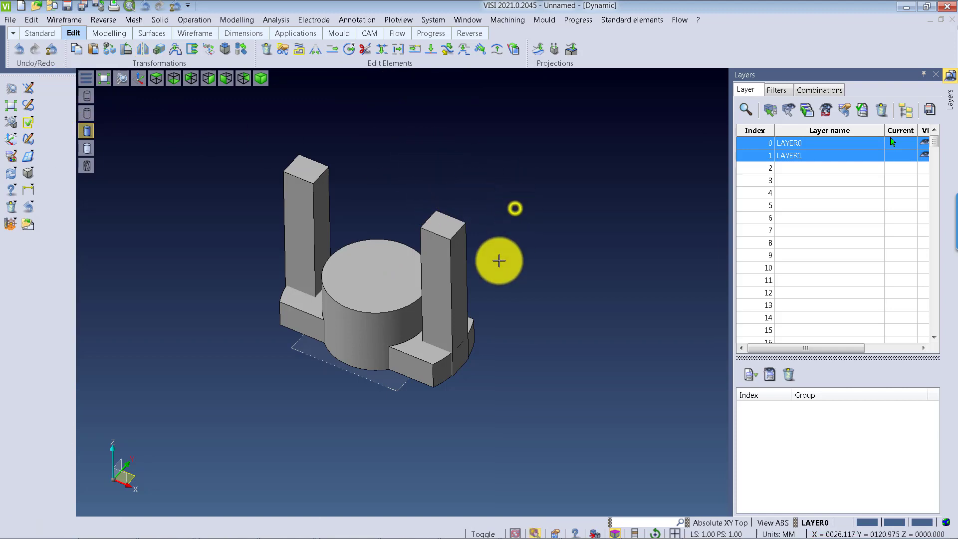
Select the cuboids and the main body in turn as solids to check that they are separate bodies.
click(436, 267)
click(460, 321)
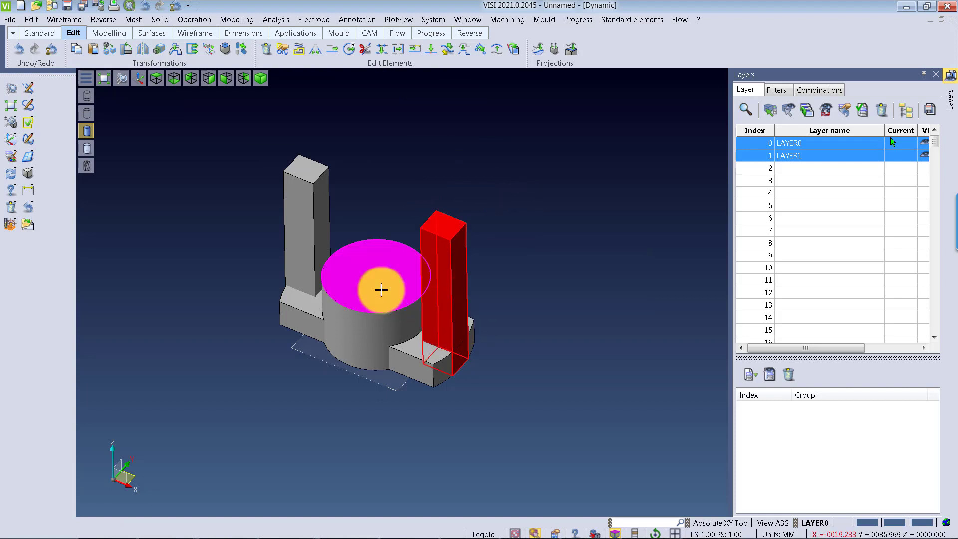
click(381, 290)
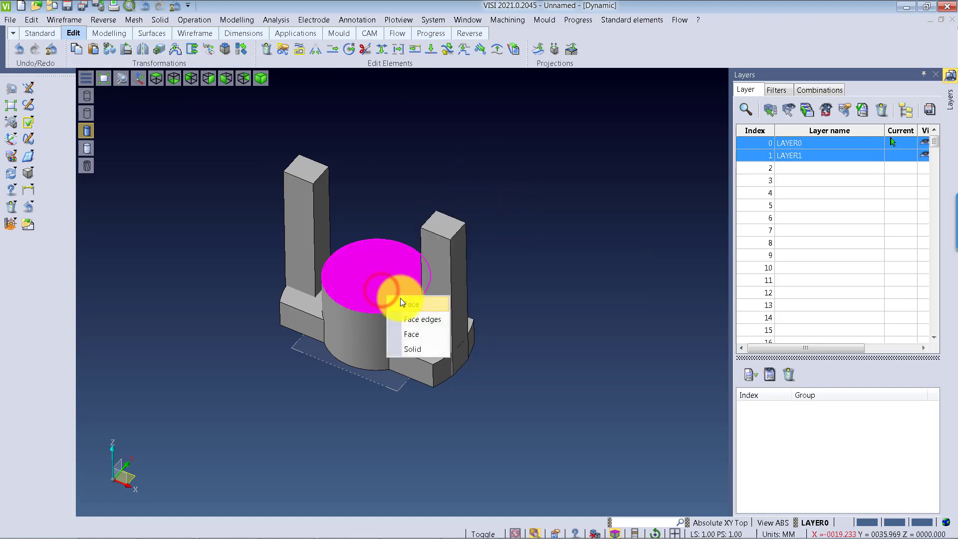
click(403, 343)
click(308, 202)
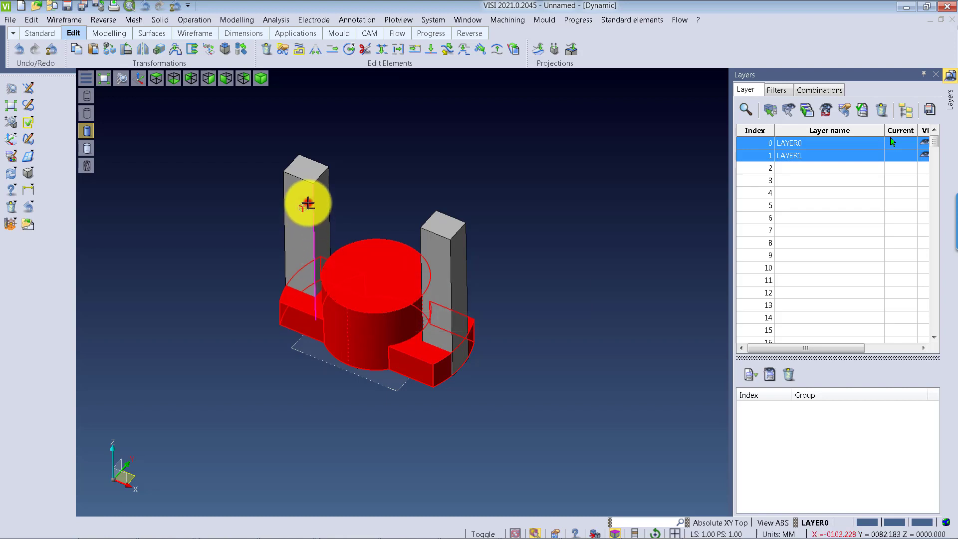
click(349, 272)
click(193, 274)
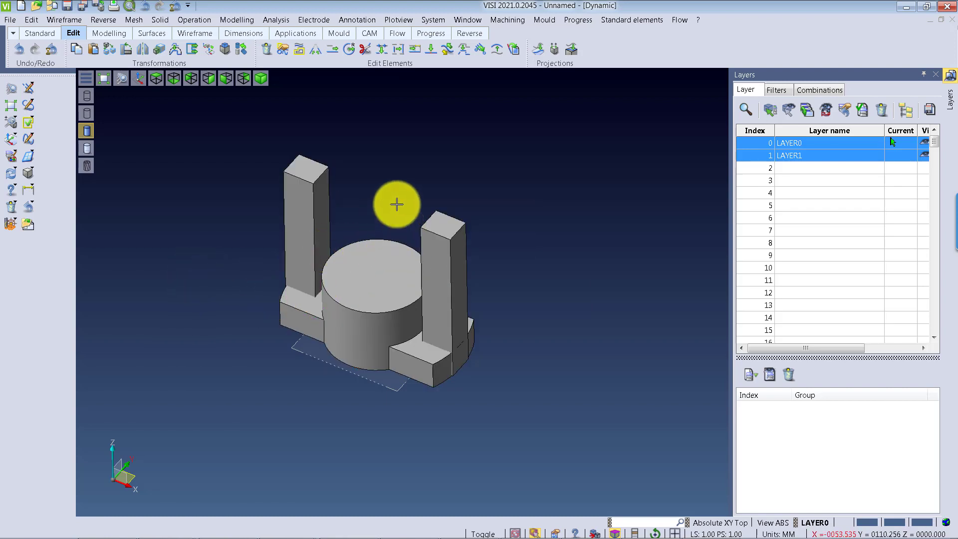
Subtract both tall cuboids from the main body to cut an open slot in each end of the base.
click(106, 34)
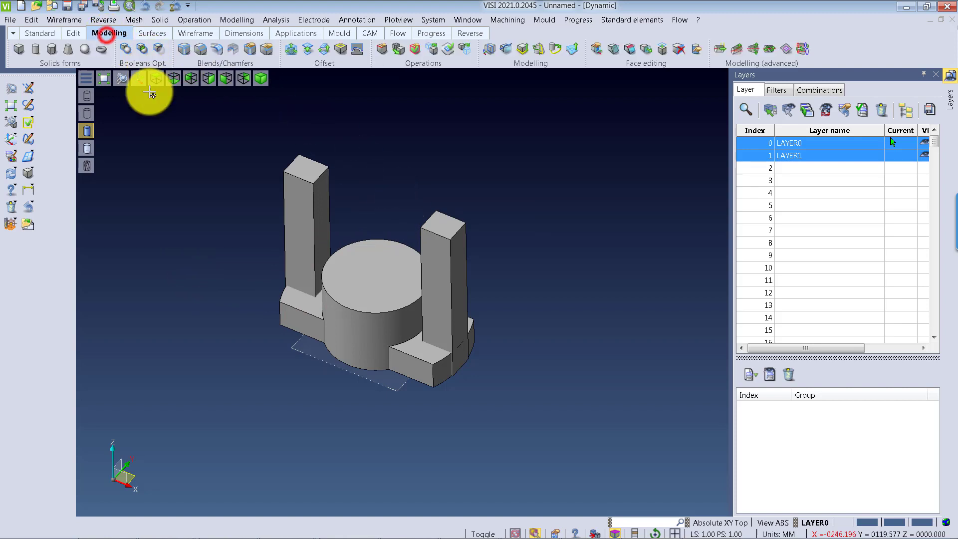
click(158, 50)
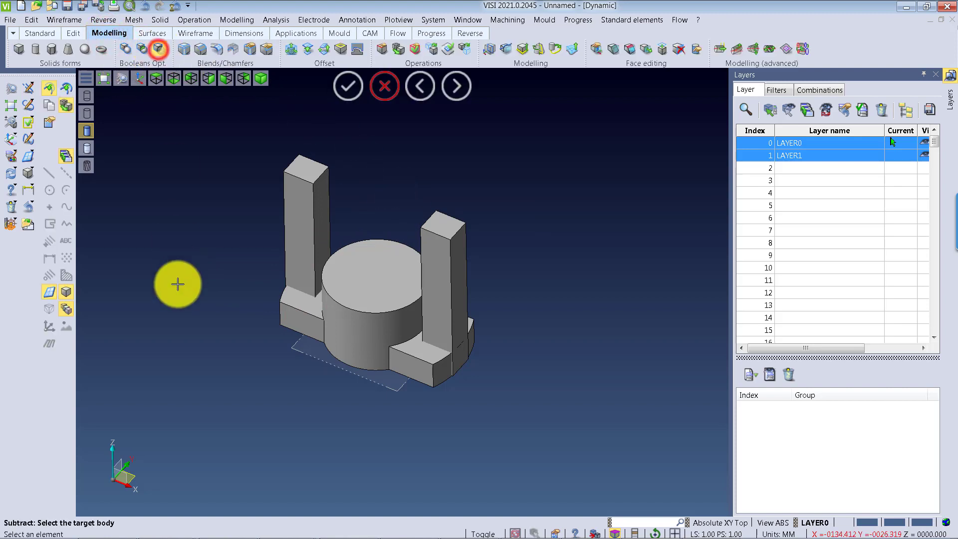
click(370, 259)
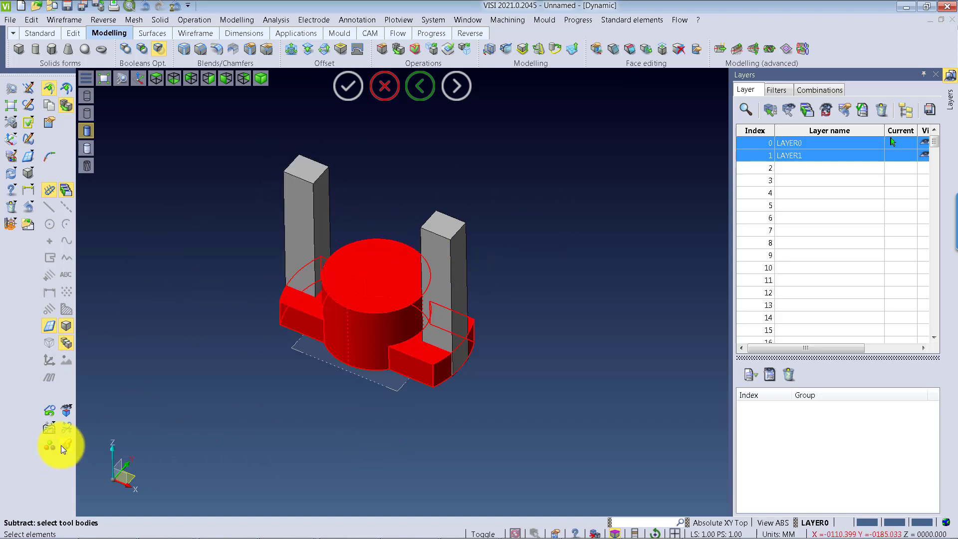
click(297, 168)
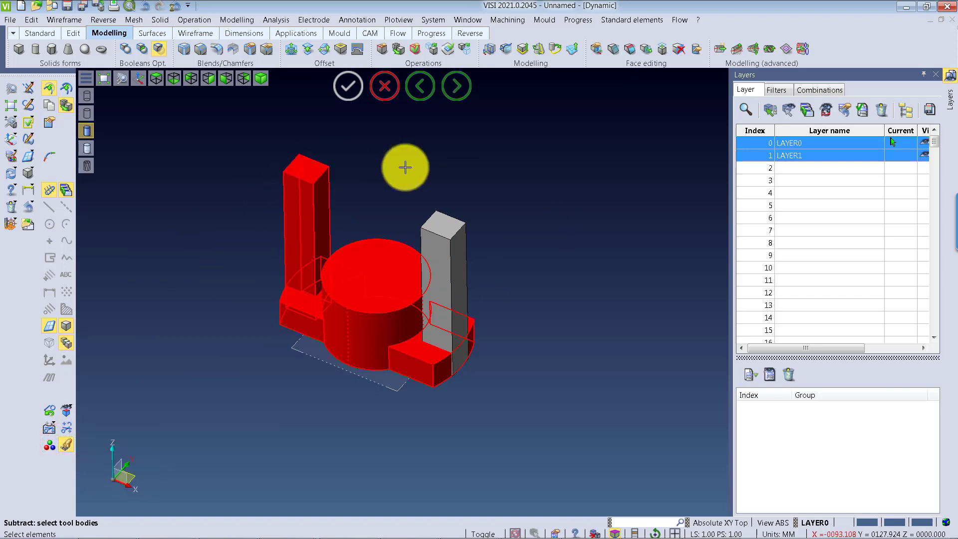
click(456, 218)
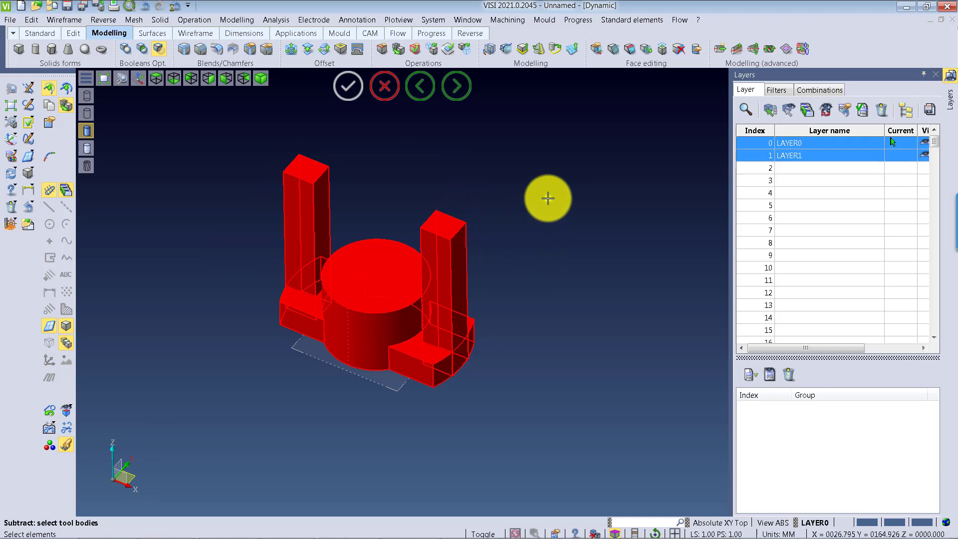
right_click(547, 197)
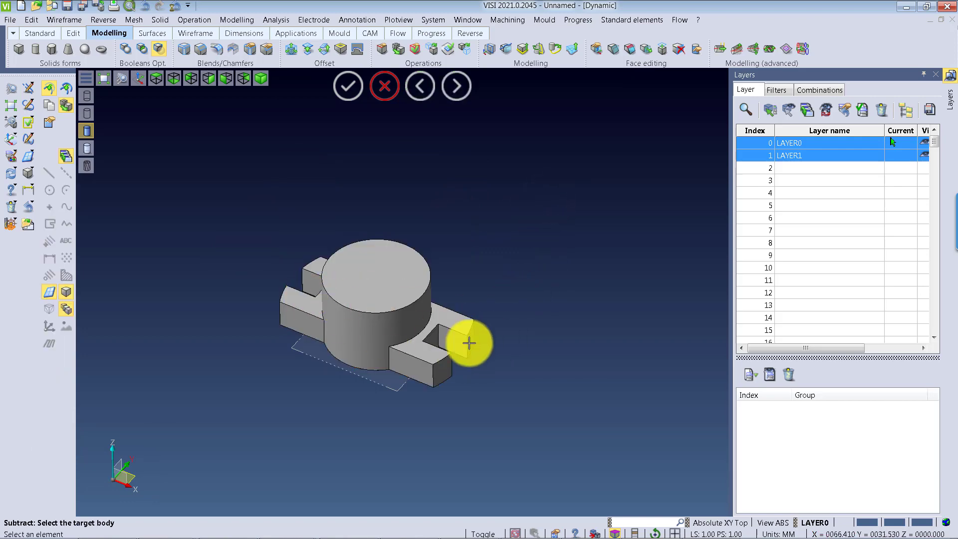
scroll(469, 338, up, 2)
middle_drag(414, 376, 464, 320)
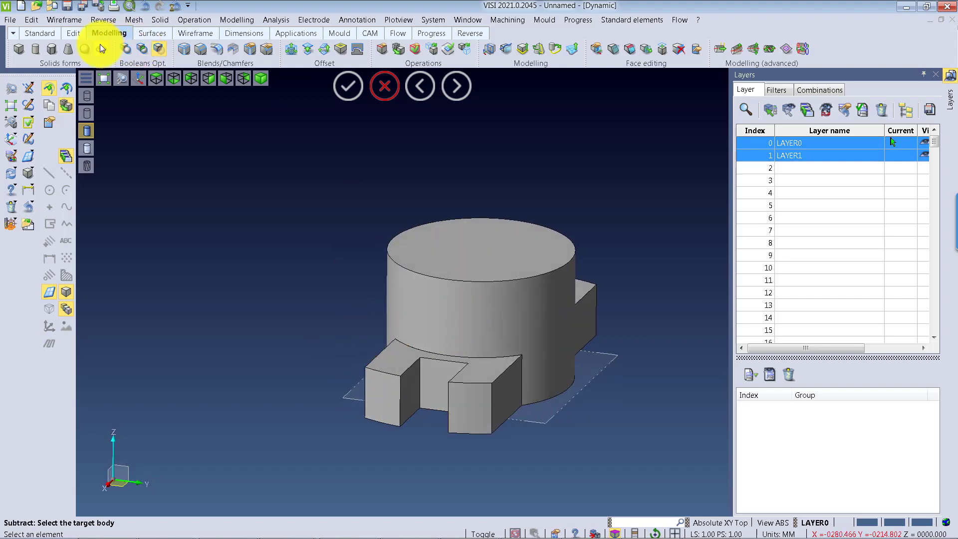
Start a blend and select the two inner vertical edges of the slot at one end of the base.
click(75, 33)
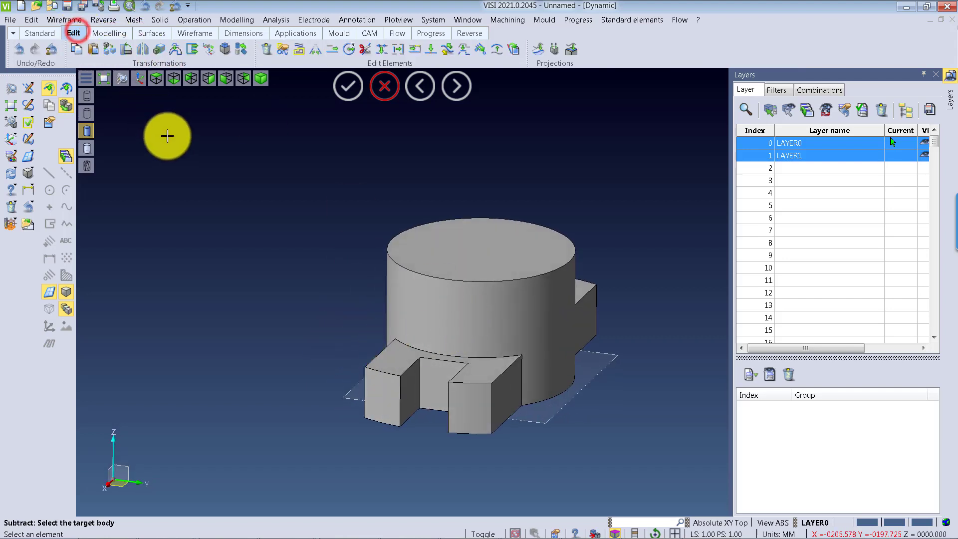
click(96, 35)
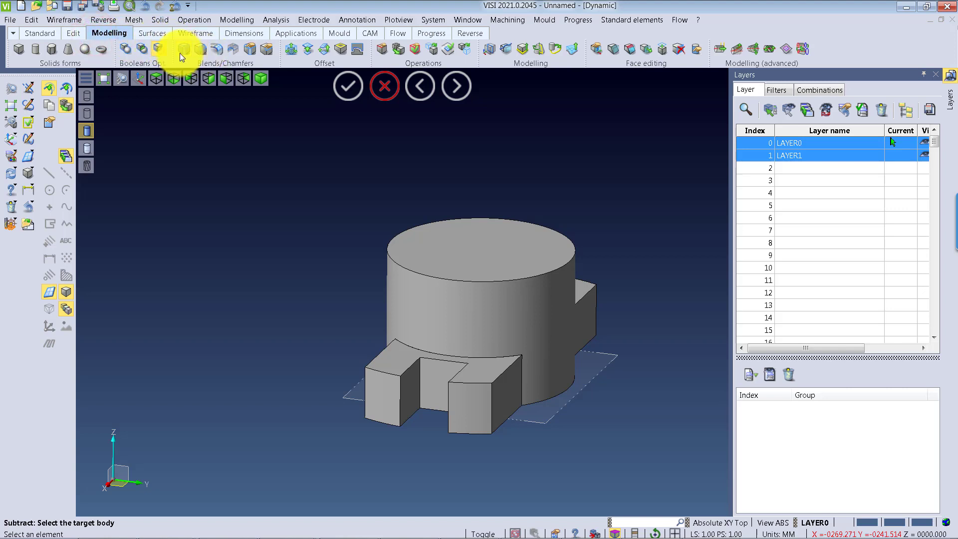
click(180, 52)
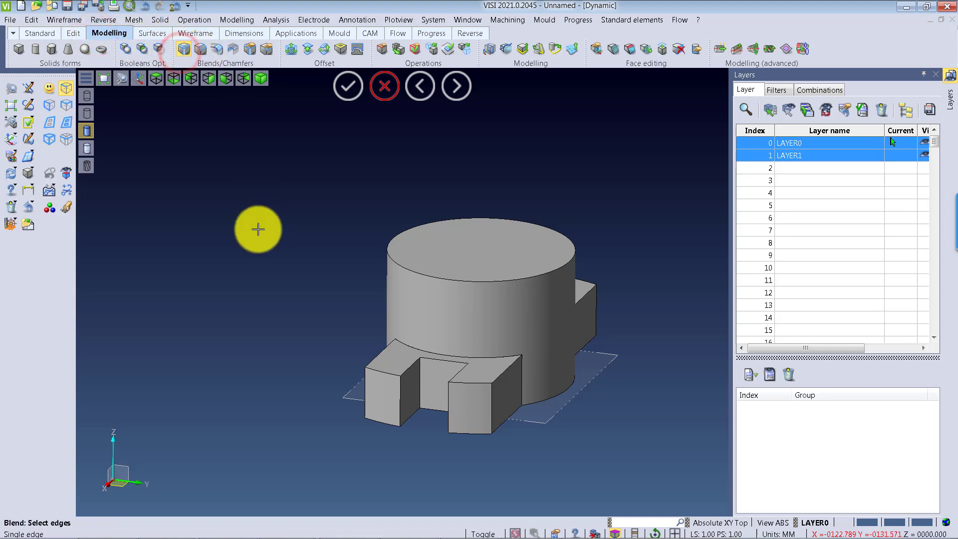
scroll(485, 431, up, 2)
scroll(398, 310, up, 2)
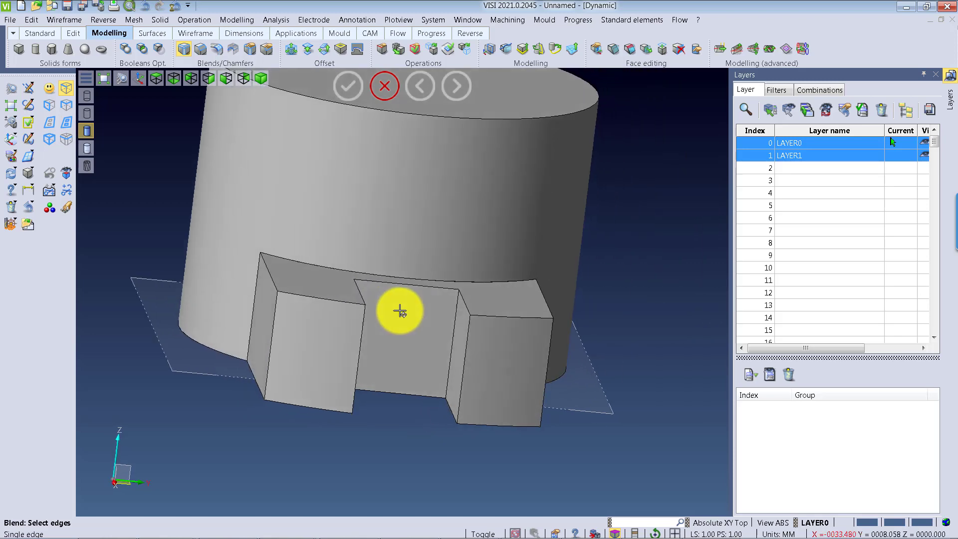
click(62, 205)
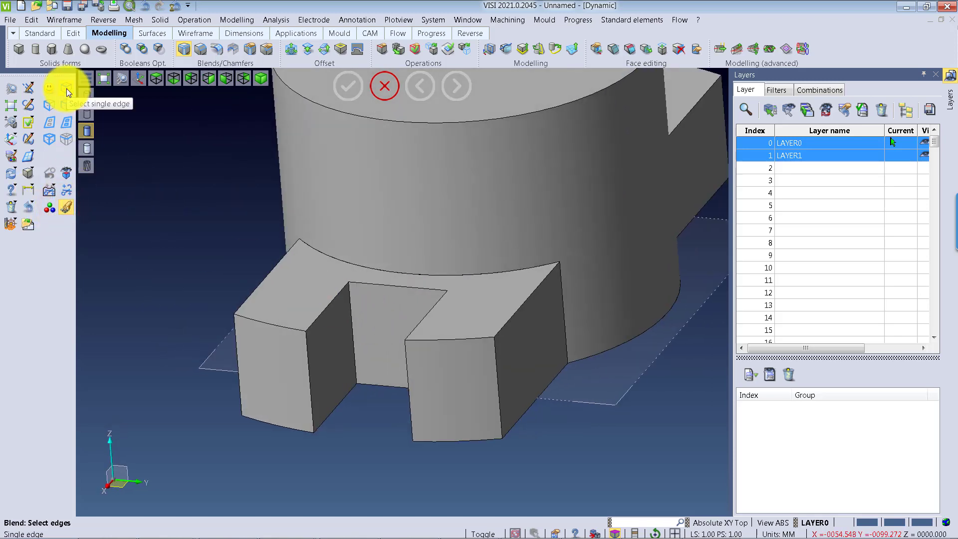
click(356, 328)
middle_drag(506, 325, 543, 323)
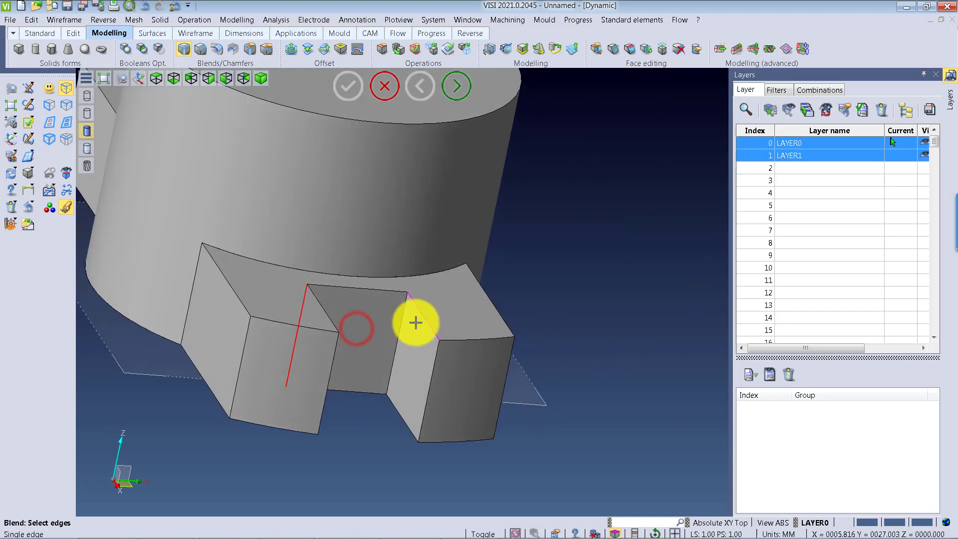
click(407, 324)
Add the two inner vertical edges of the opposite slot and blend all four edges with a constant radius of 9.5 mm.
scroll(474, 315, down, 4)
middle_drag(398, 336, 508, 356)
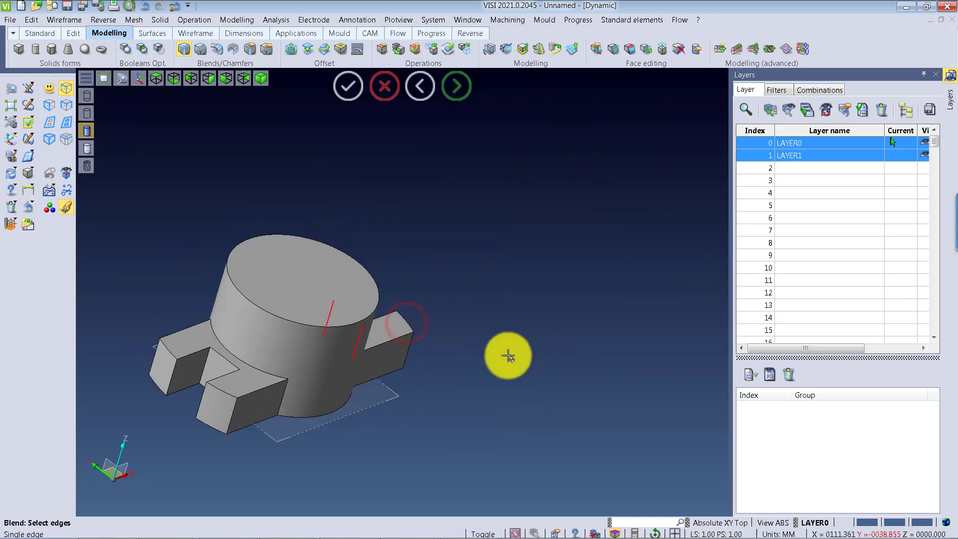
click(211, 378)
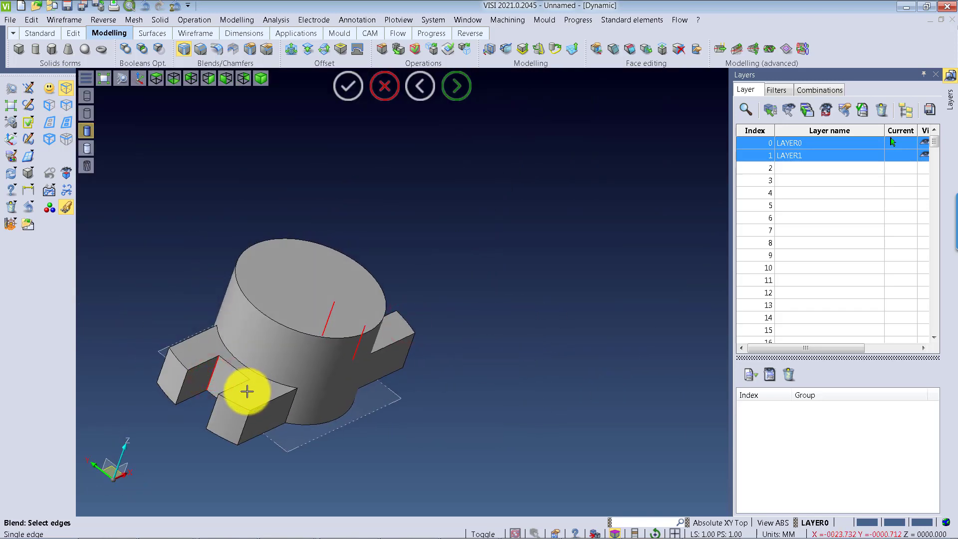
scroll(250, 388, up, 3)
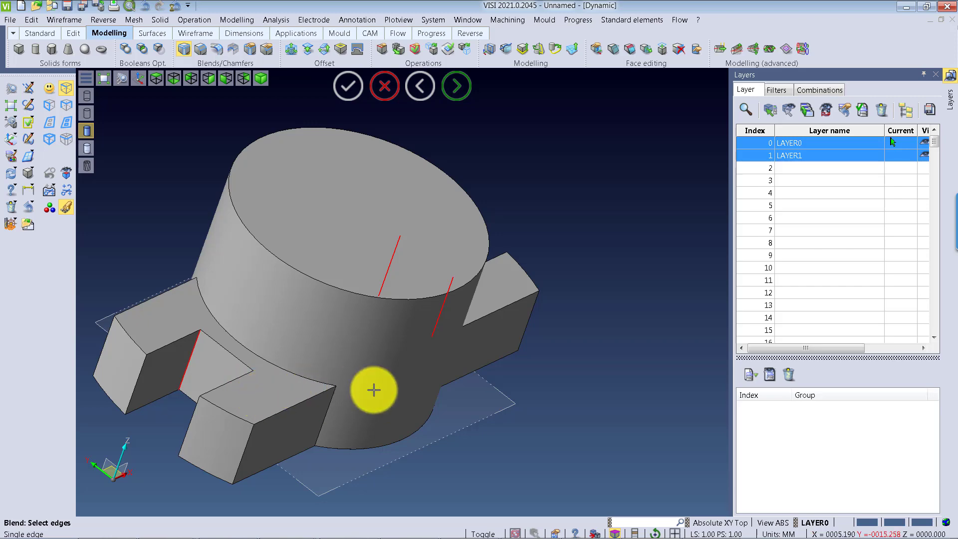
mouse_move(283, 387)
middle_down()
mouse_move(287, 353)
mouse_move(306, 402)
middle_up()
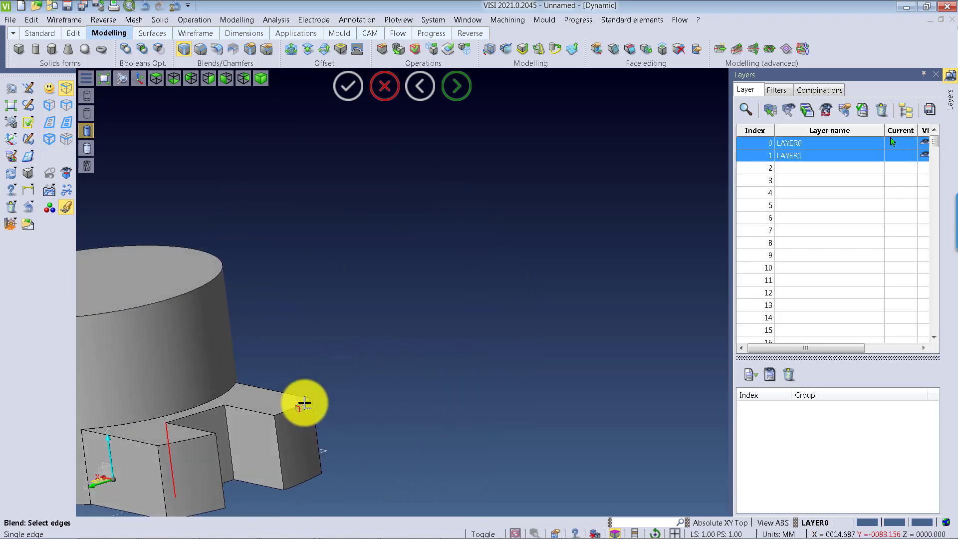
click(226, 423)
middle_drag(409, 269, 332, 391)
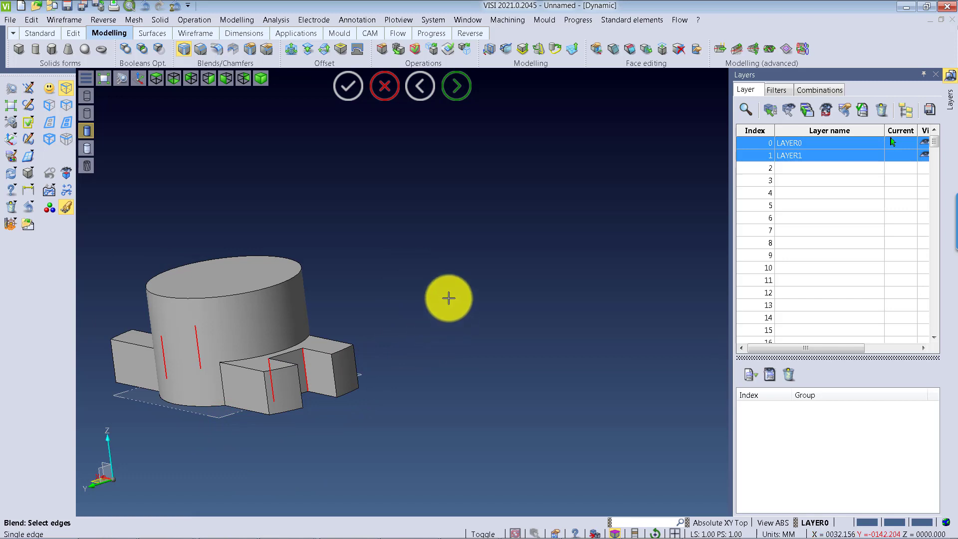
right_click(442, 295)
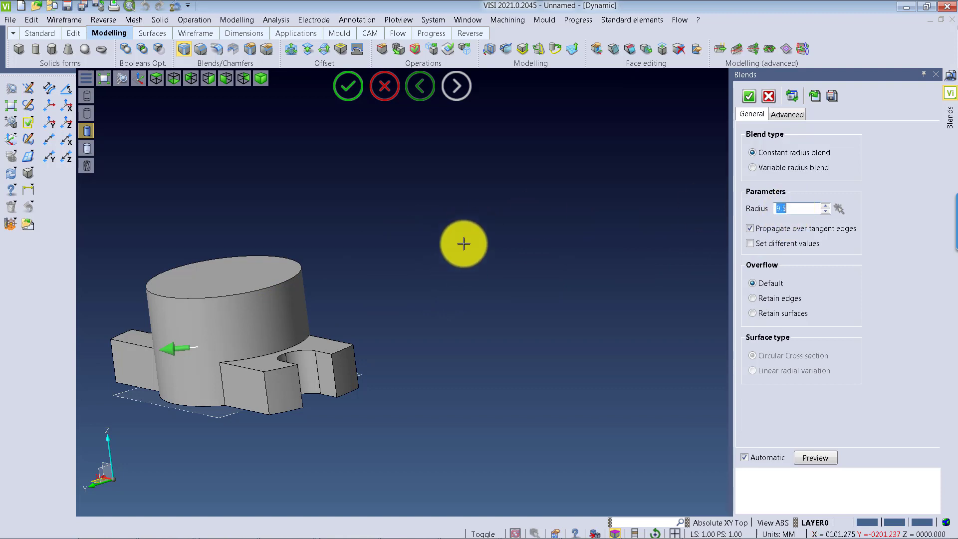
right_click(487, 228)
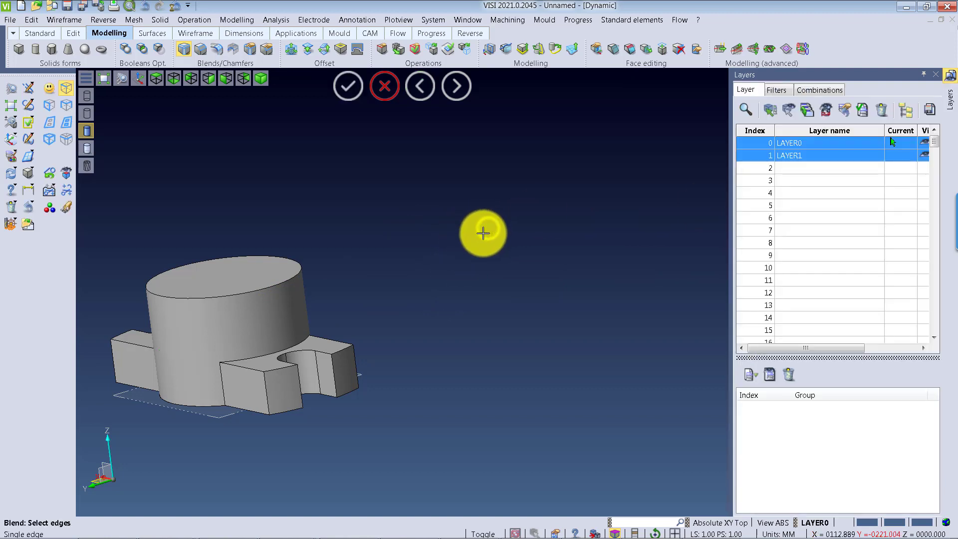
middle_drag(451, 317, 363, 317)
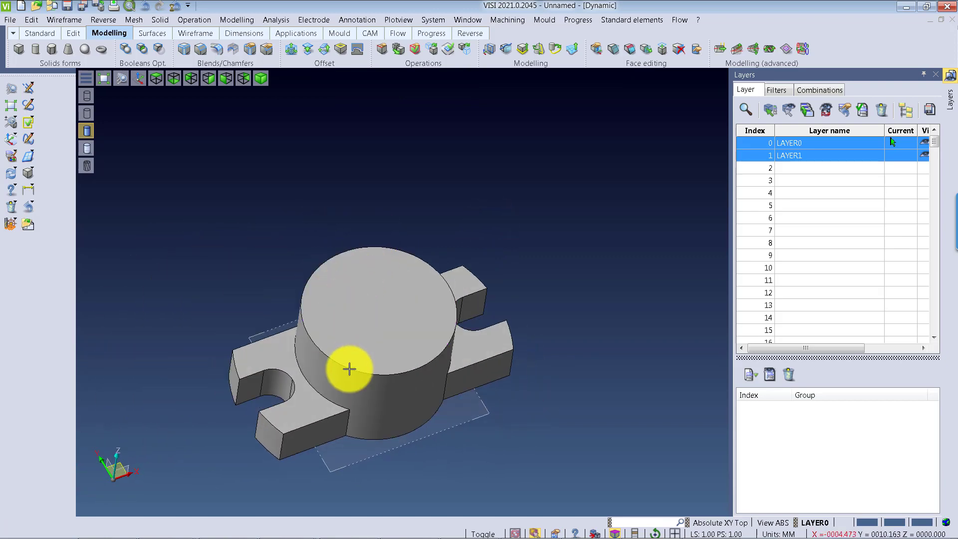
Cut a central hole with a subtracting cylinder centred on the top circle, extended about 95 mm downward through the whole body.
scroll(324, 424, up, 3)
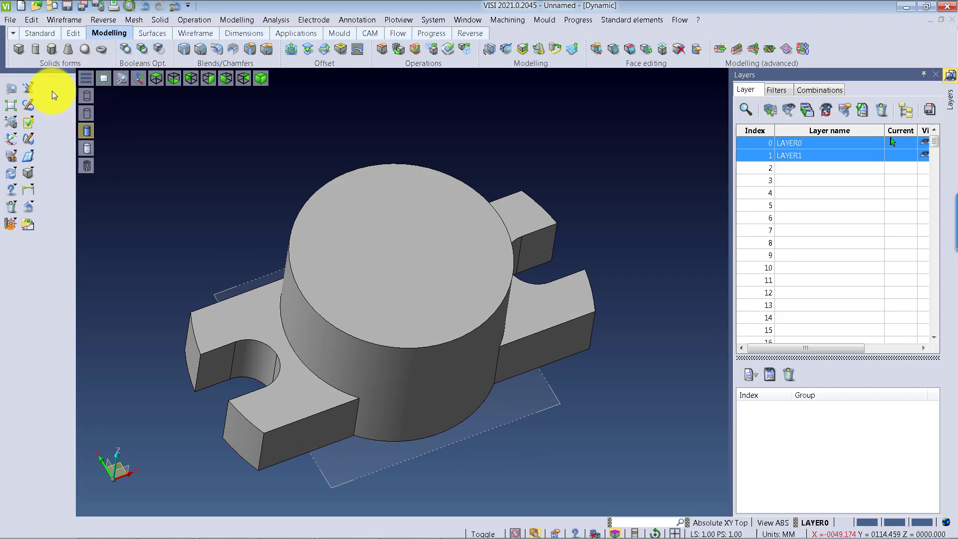
click(35, 50)
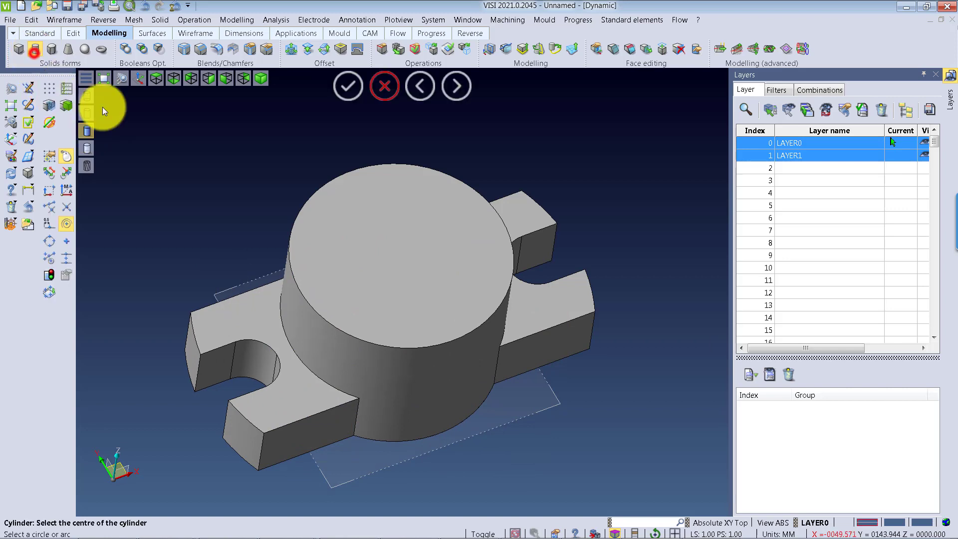
click(51, 104)
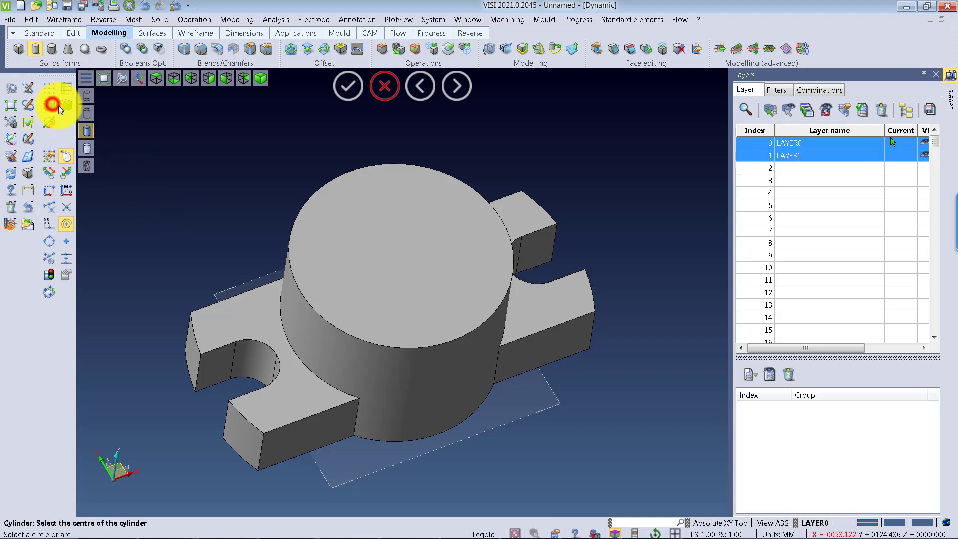
click(70, 222)
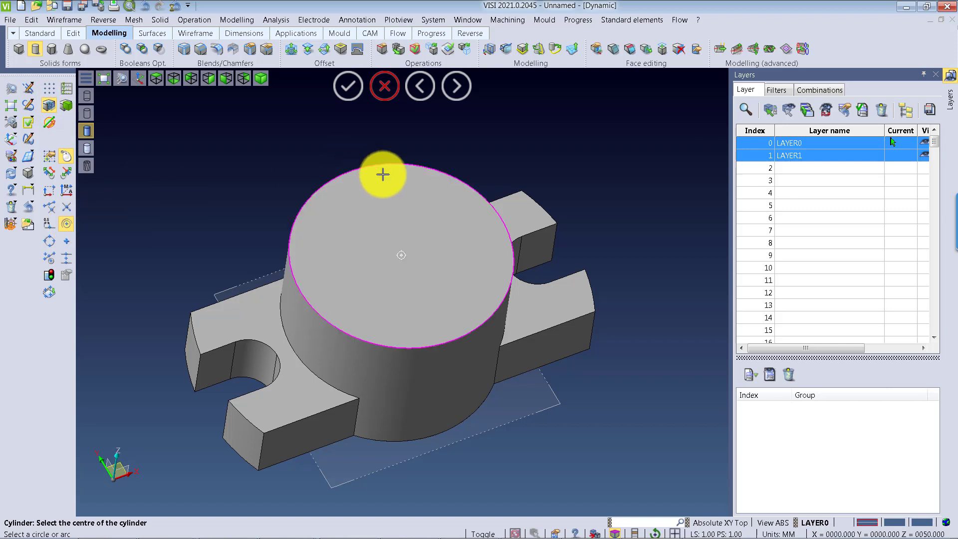
click(384, 169)
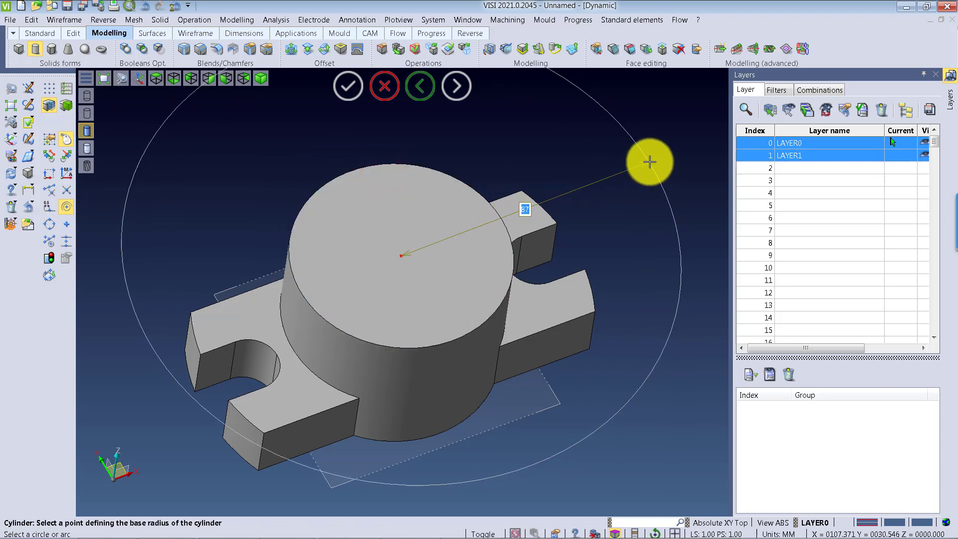
key(Return)
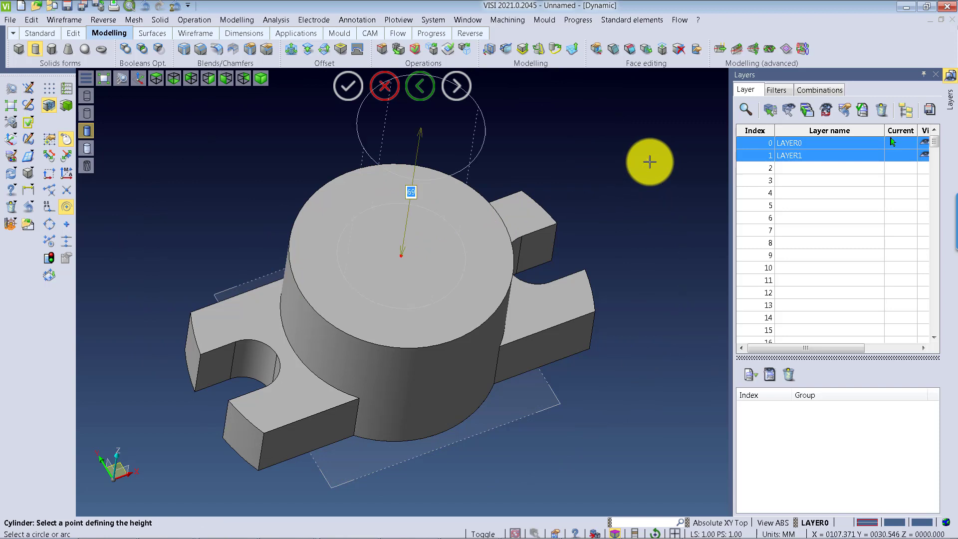
scroll(550, 209, down, 2)
middle_drag(553, 394, 516, 321)
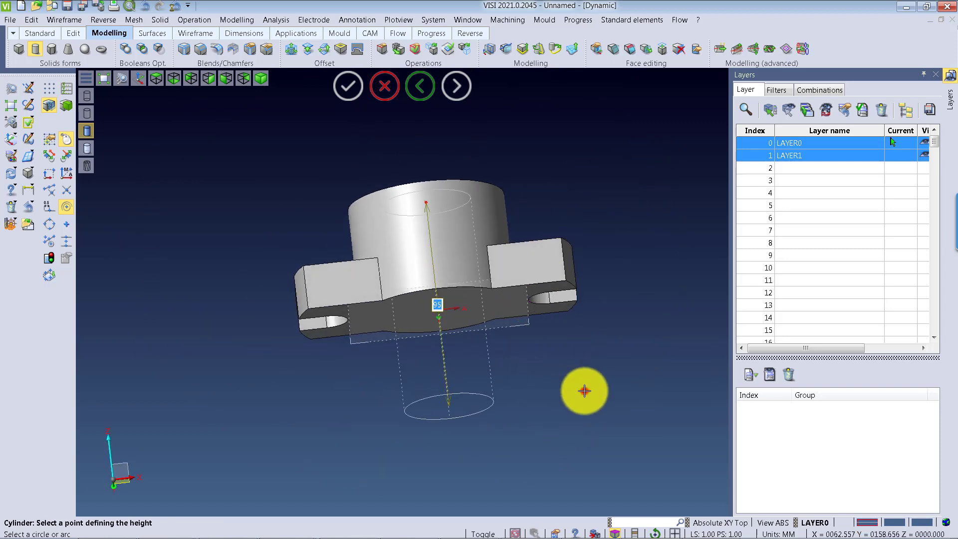
click(584, 391)
middle_drag(614, 199, 427, 280)
scroll(415, 268, up, 2)
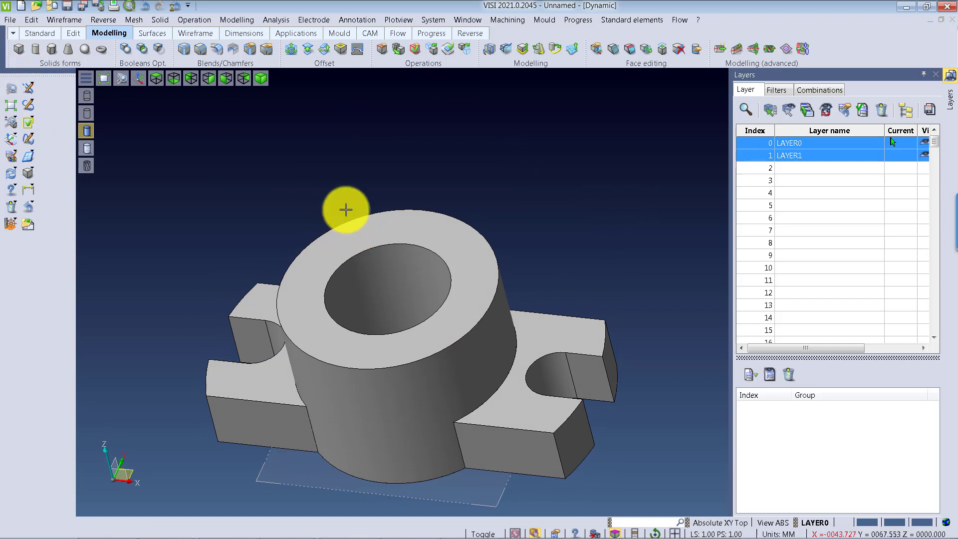
Start a subtracting cuboid with its bottom left corner at the centre of the cylinder's top circle.
click(19, 49)
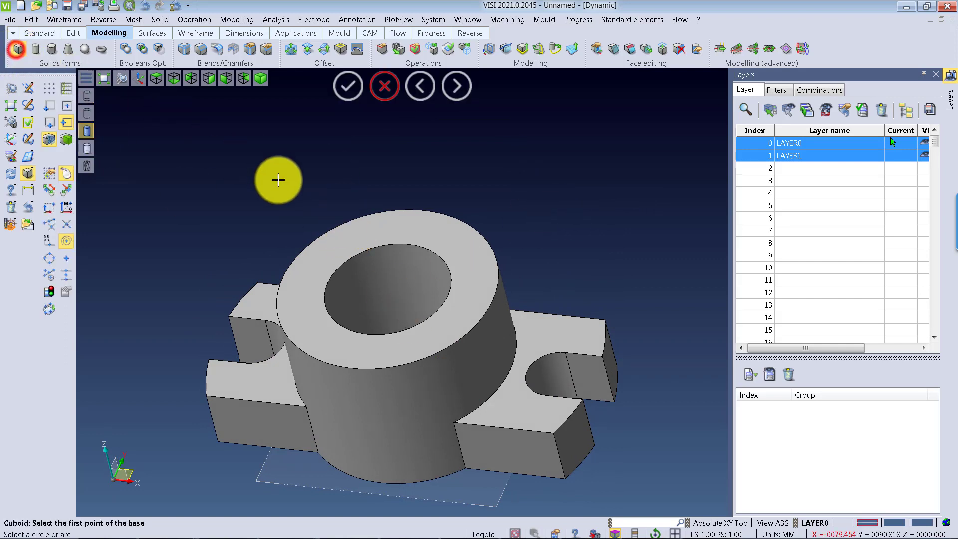
click(52, 106)
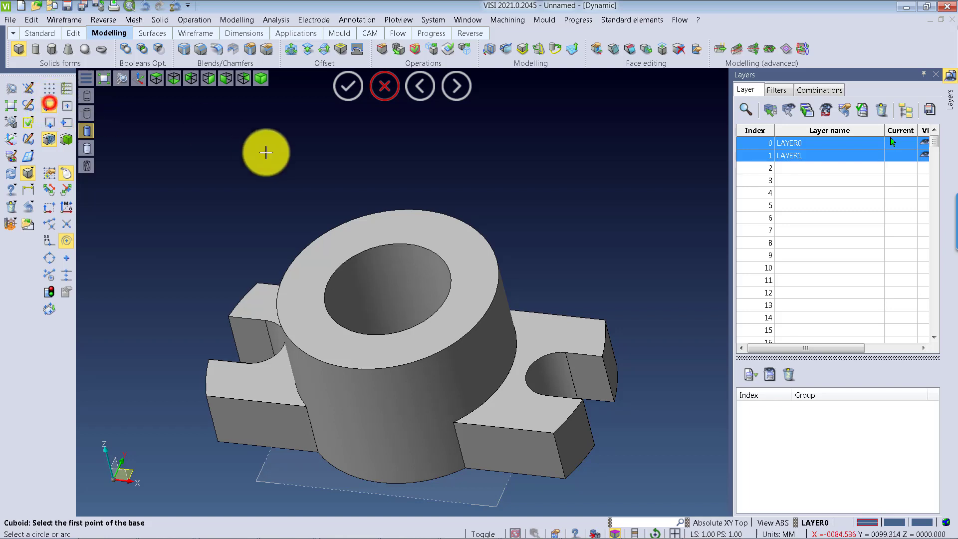
click(64, 240)
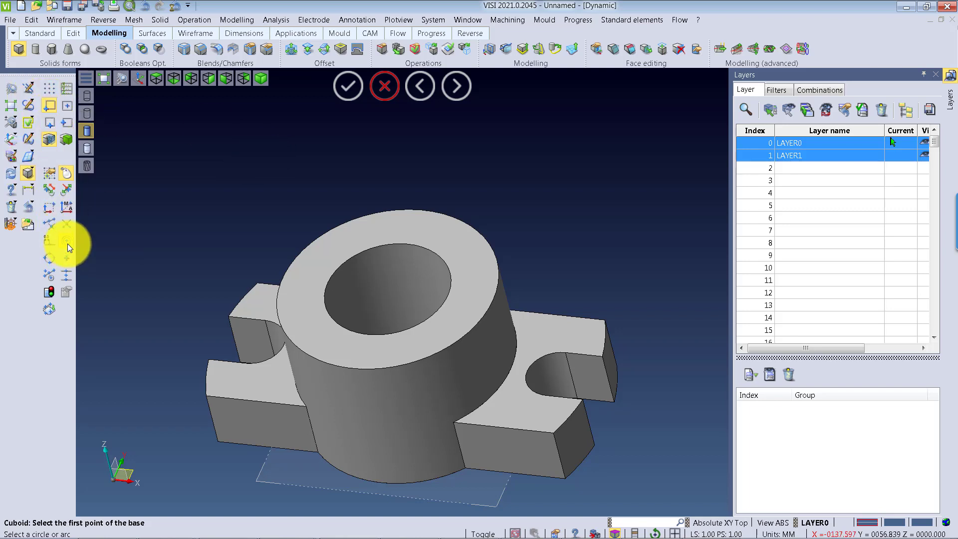
click(67, 91)
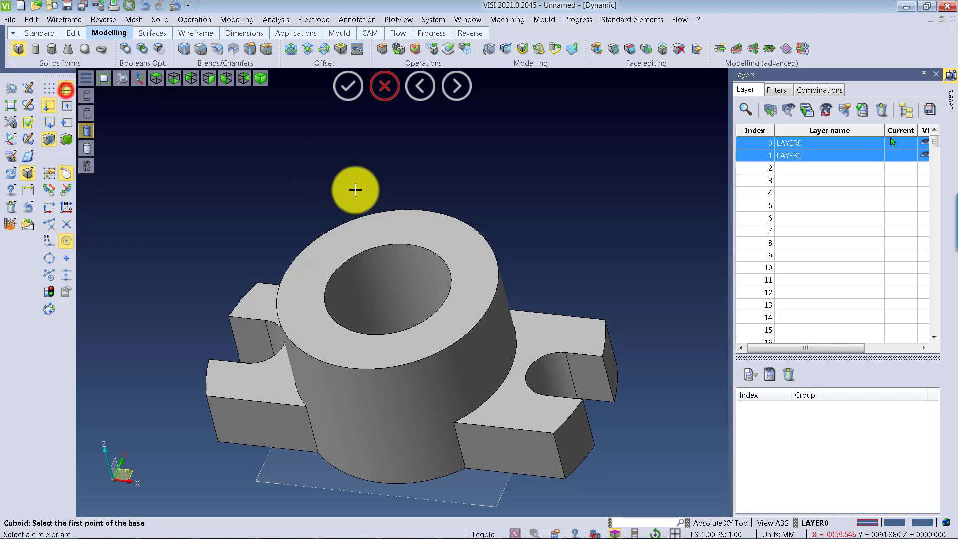
click(478, 226)
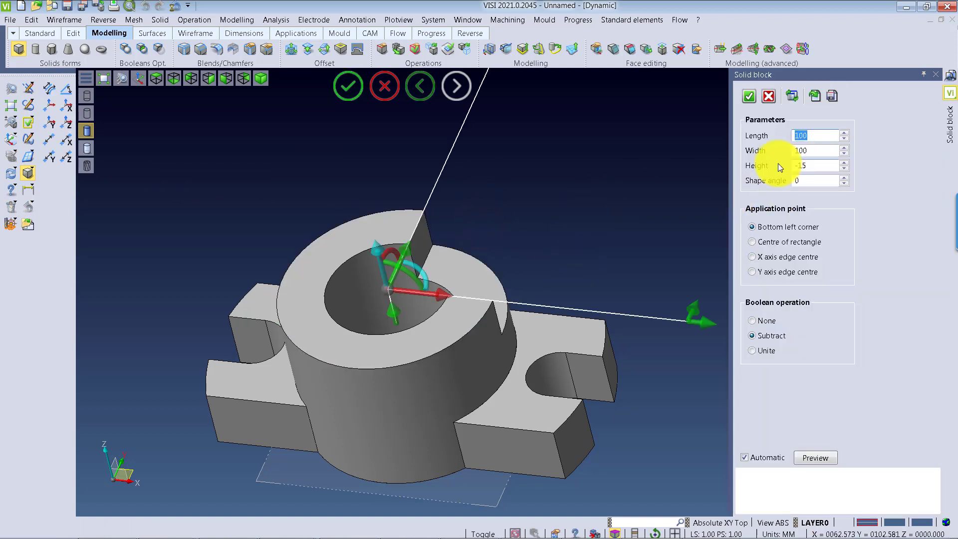
Turn the cutting cuboid about its corner by setting its shape angle to 45 degrees.
scroll(387, 282, down, 2)
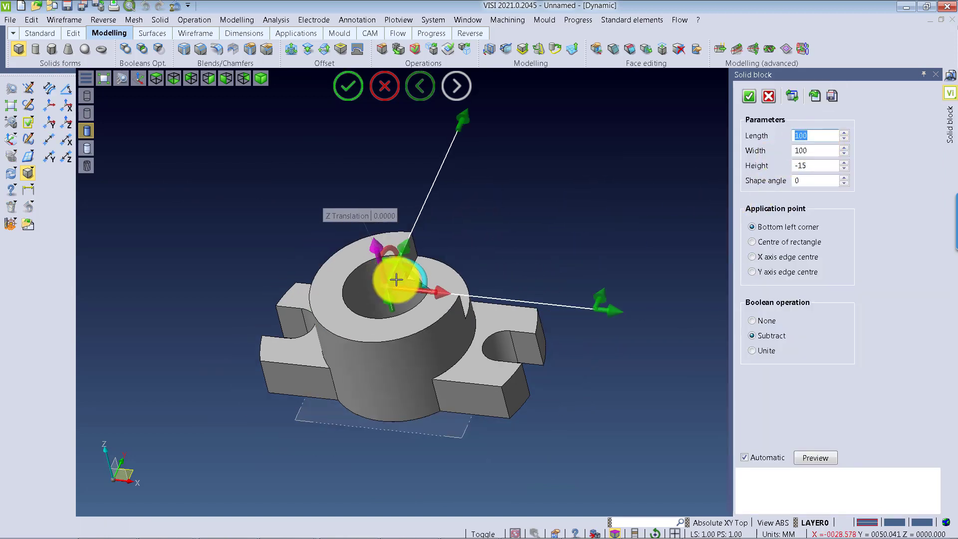
click(845, 179)
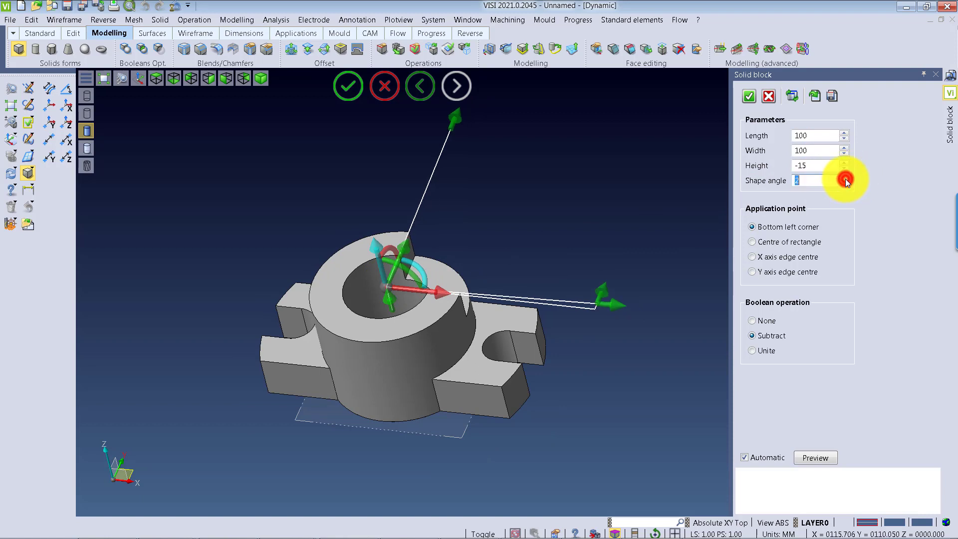
click(846, 178)
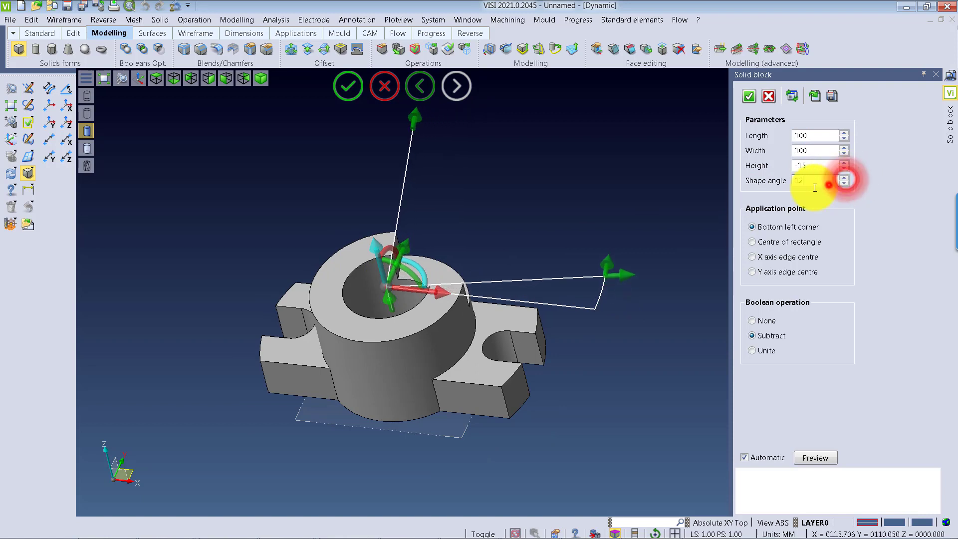
text(45)
key(Tab)
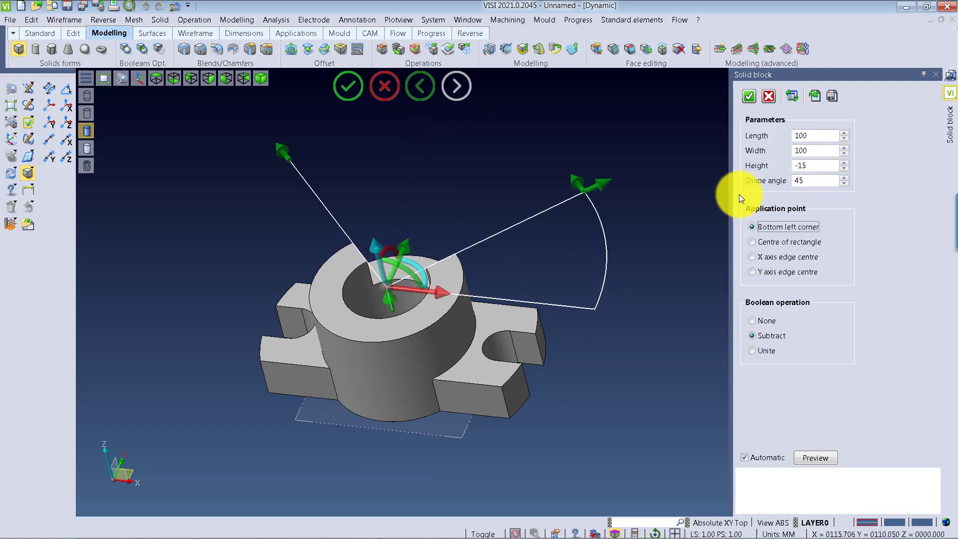
click(814, 147)
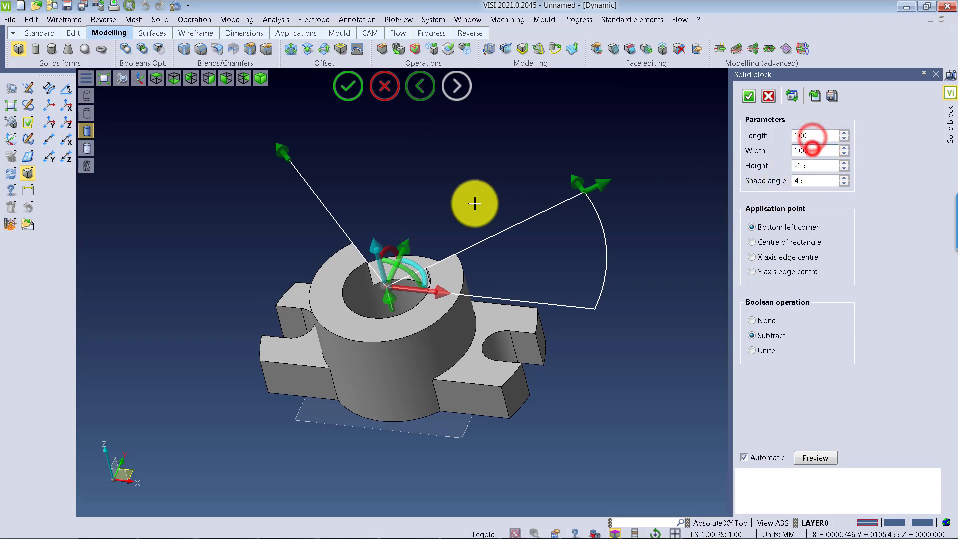
Shorten the cutting cuboid to a length of 86 mm and reset its shape angle to 45 degrees.
middle_drag(515, 223, 401, 238)
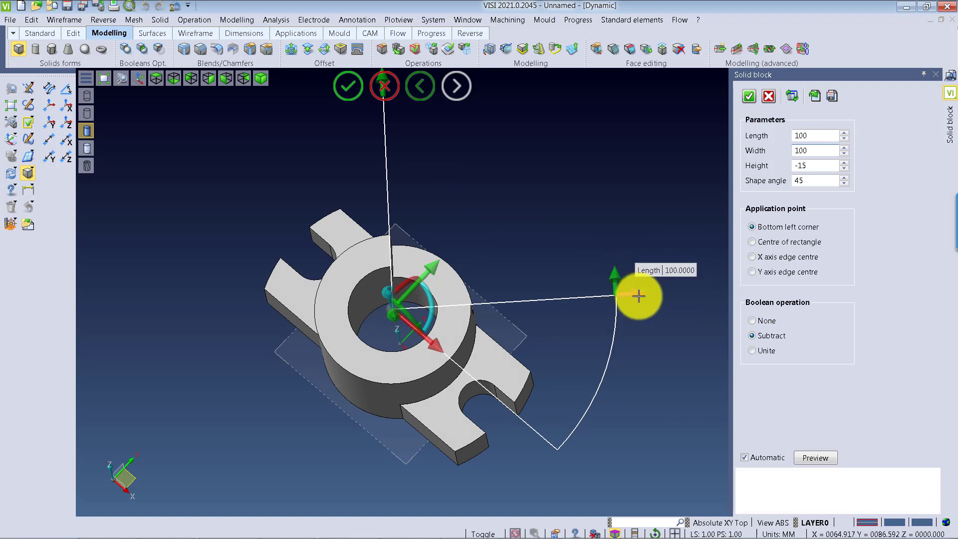
drag(636, 293, 582, 291)
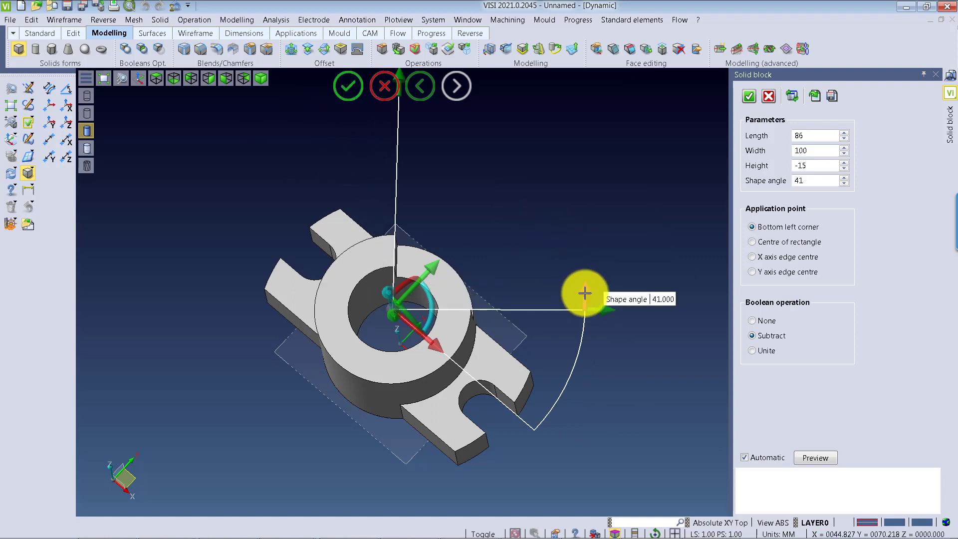
click(663, 300)
text(45)
key(Return)
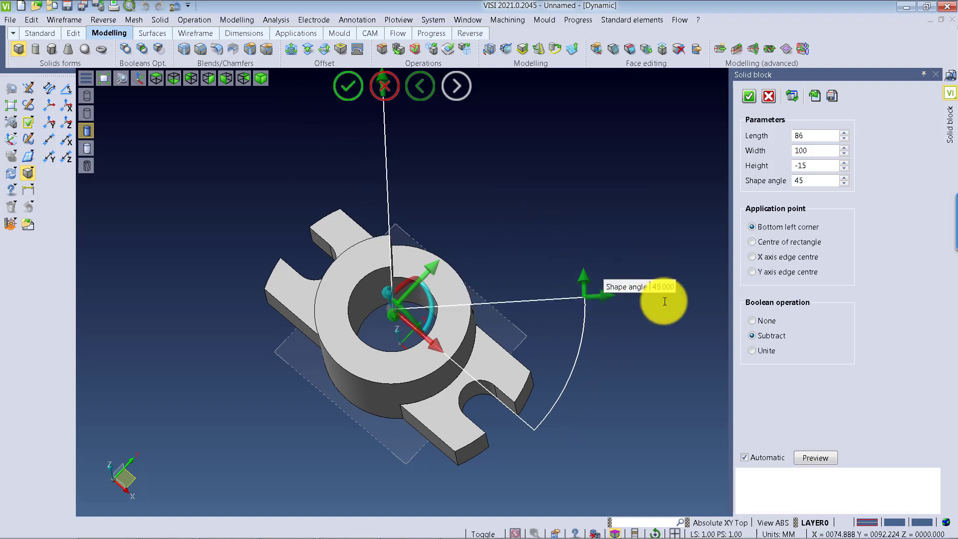
Preview the cuboid with no Boolean operation, return to Subtract, and apply the 15 mm deep quarter cut in the cylinder's top.
scroll(484, 310, down, 2)
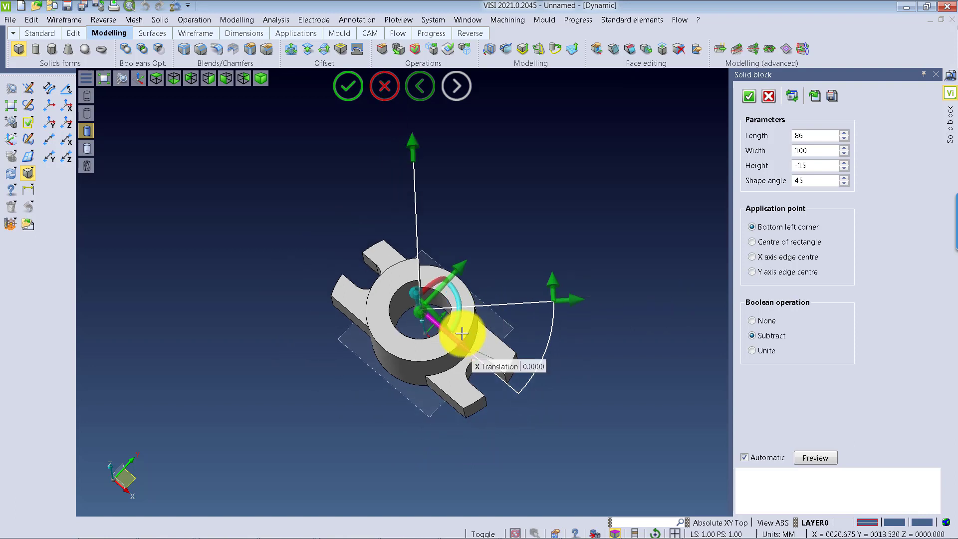
middle_drag(462, 333, 461, 312)
scroll(461, 313, up, 2)
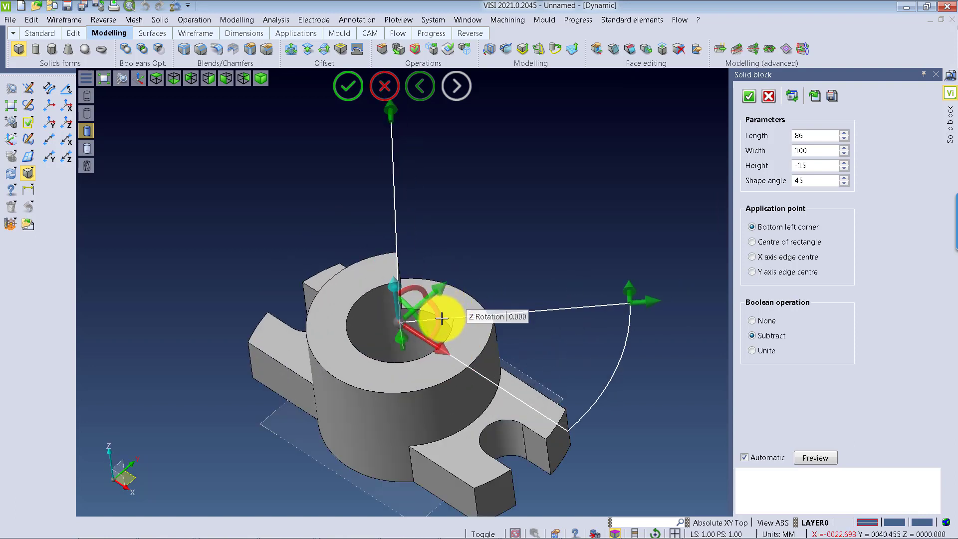
click(753, 321)
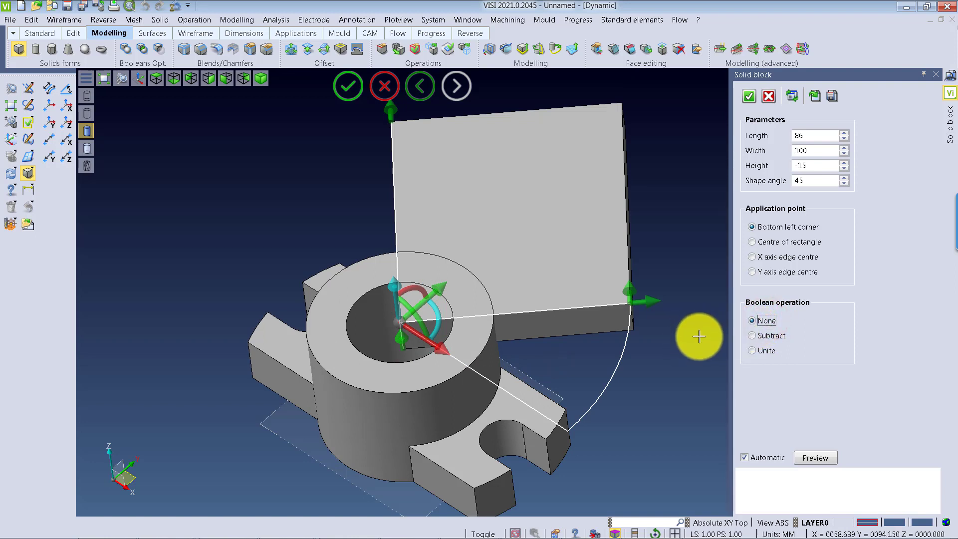
click(780, 337)
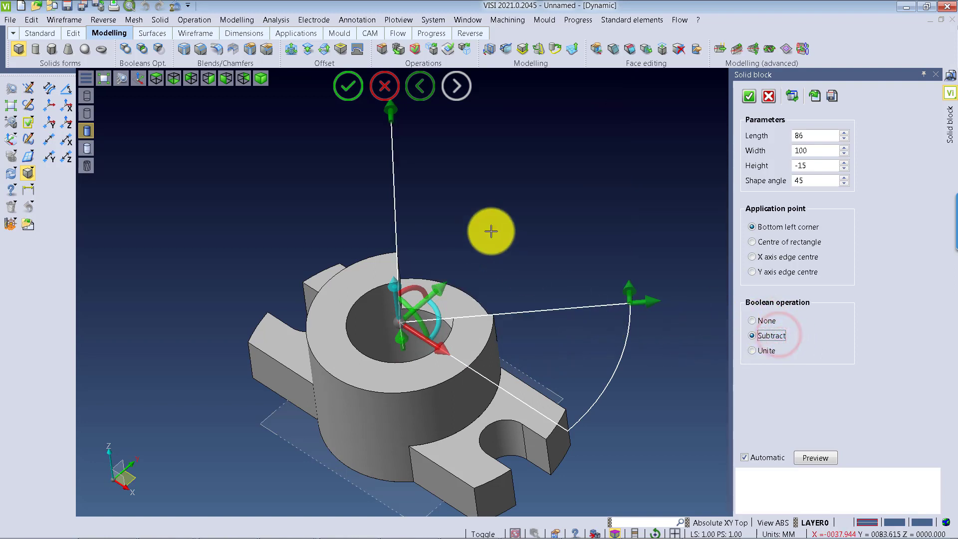
scroll(389, 255, down, 3)
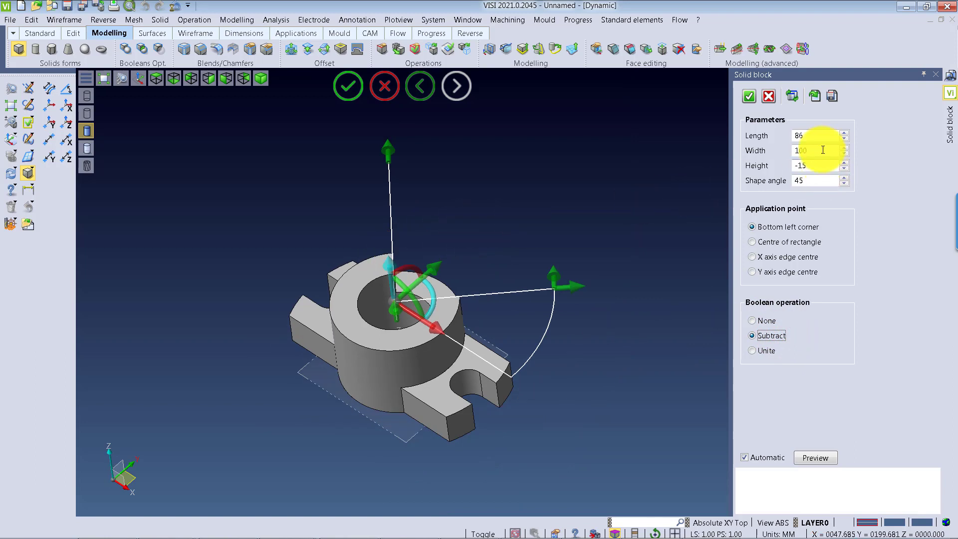
click(815, 165)
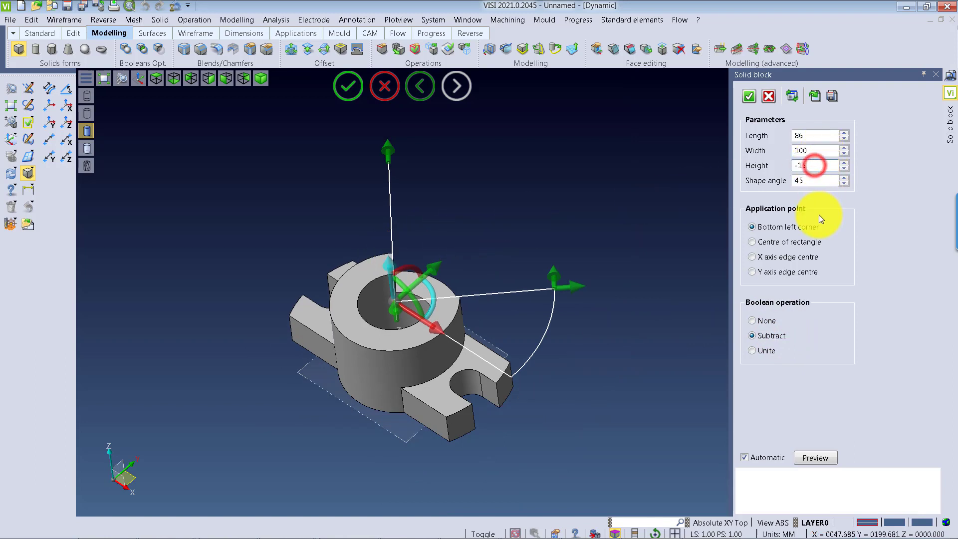
click(804, 180)
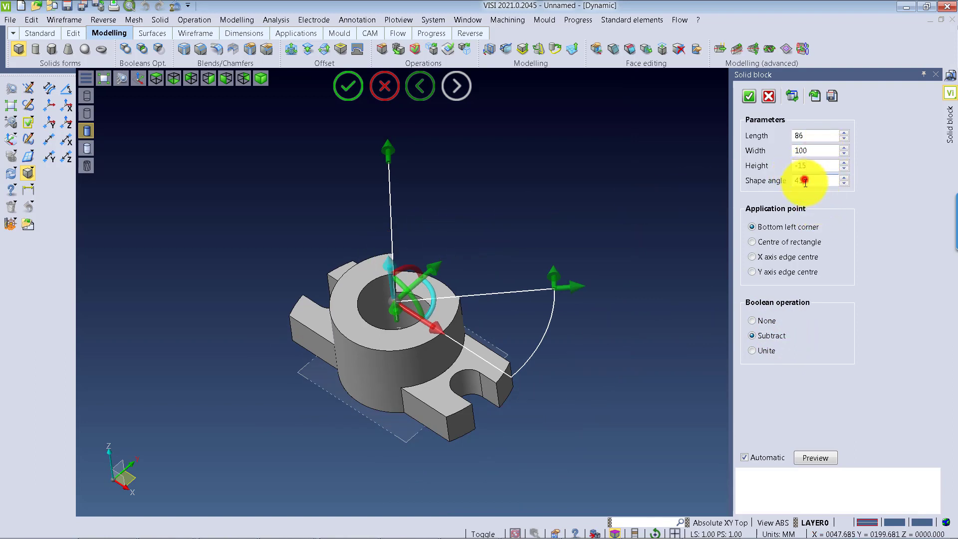
right_click(599, 204)
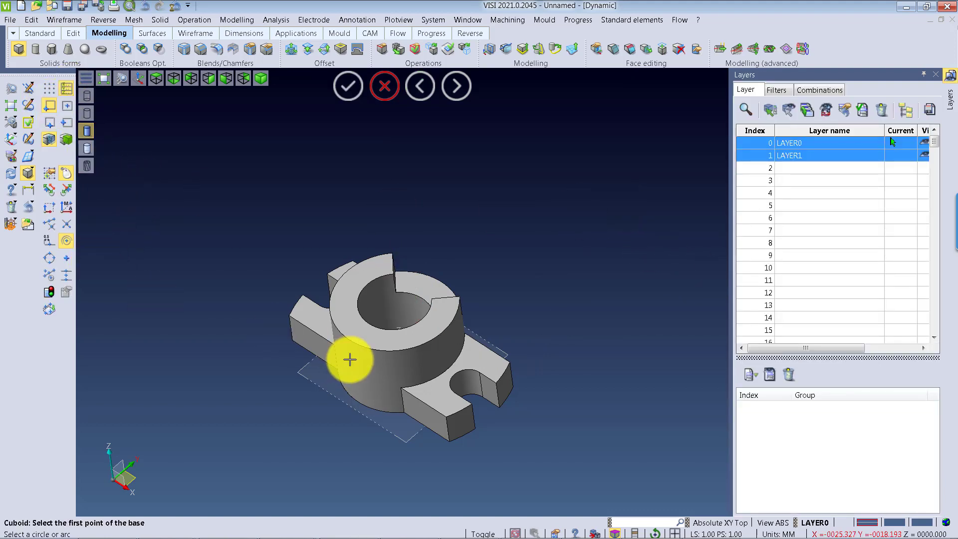
Subtract a second 86 by 100 mm cuboid, 15 mm deep, from the same circle centre with a shape angle of 180+45 degrees.
click(385, 344)
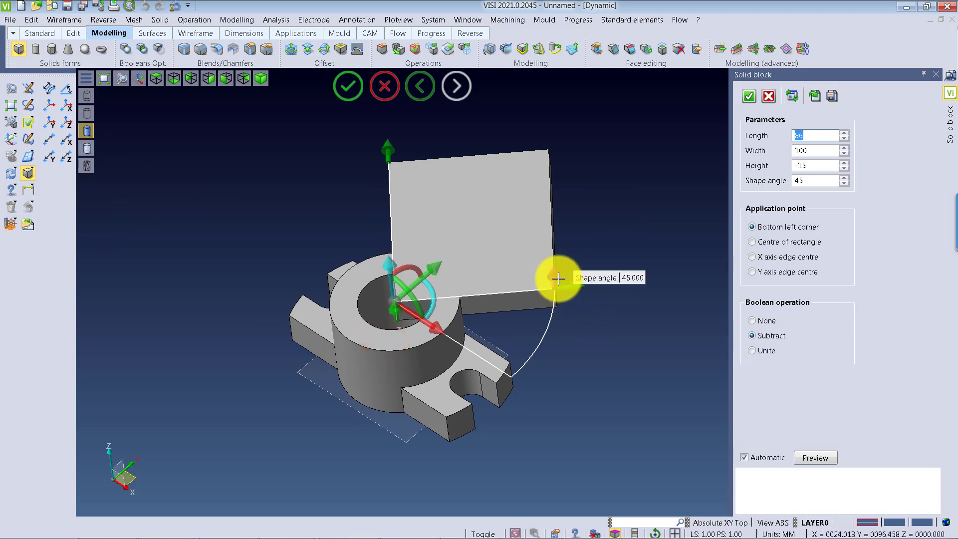
drag(558, 278, 226, 329)
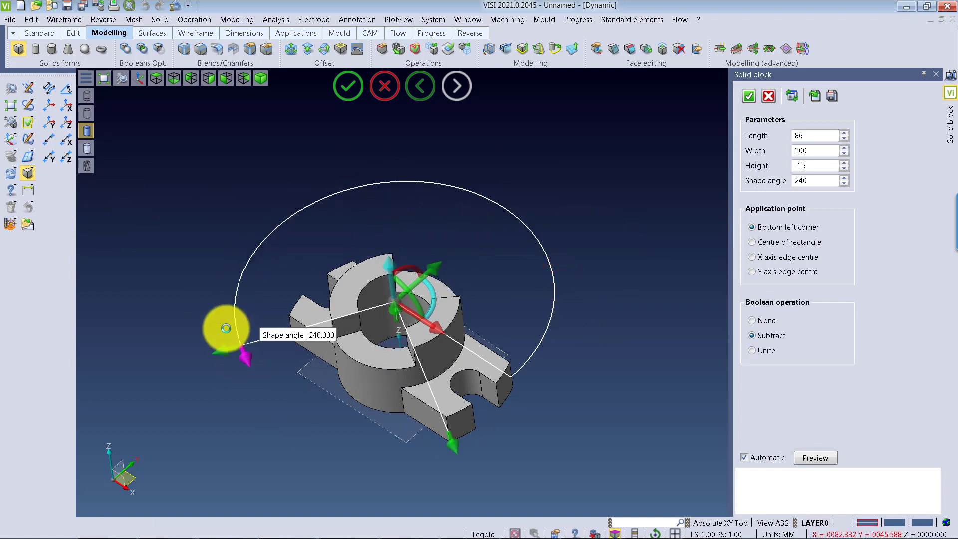
click(322, 336)
text(180)
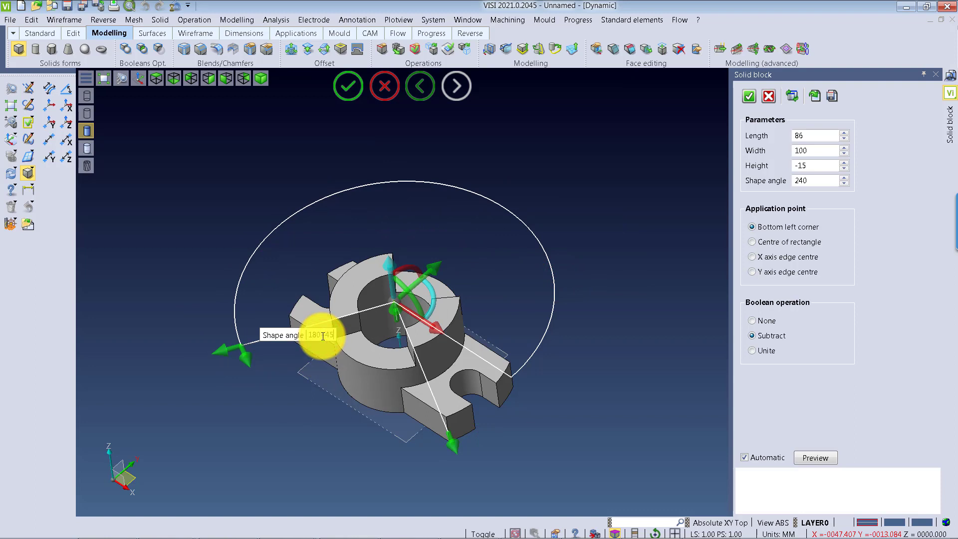
text(+45)
key(Return)
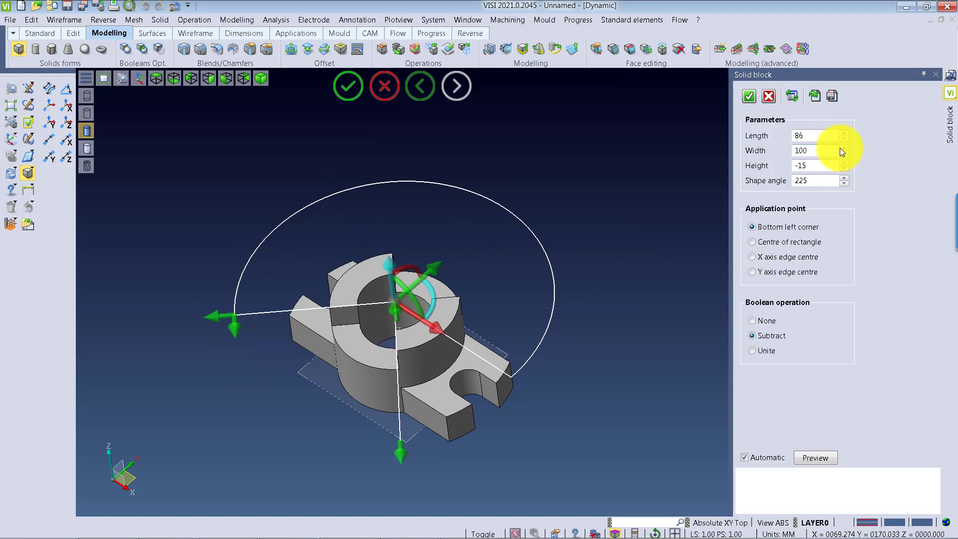
right_click(588, 195)
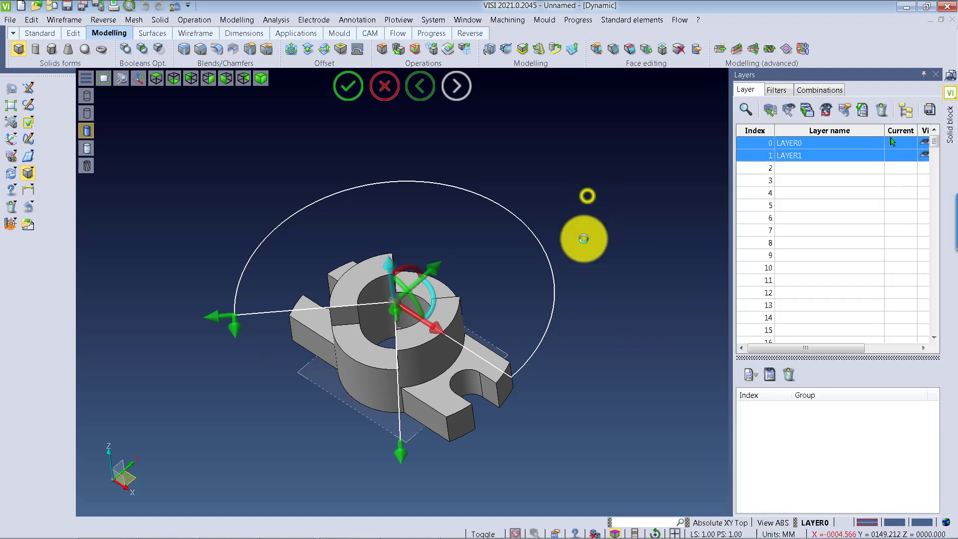
right_click(581, 186)
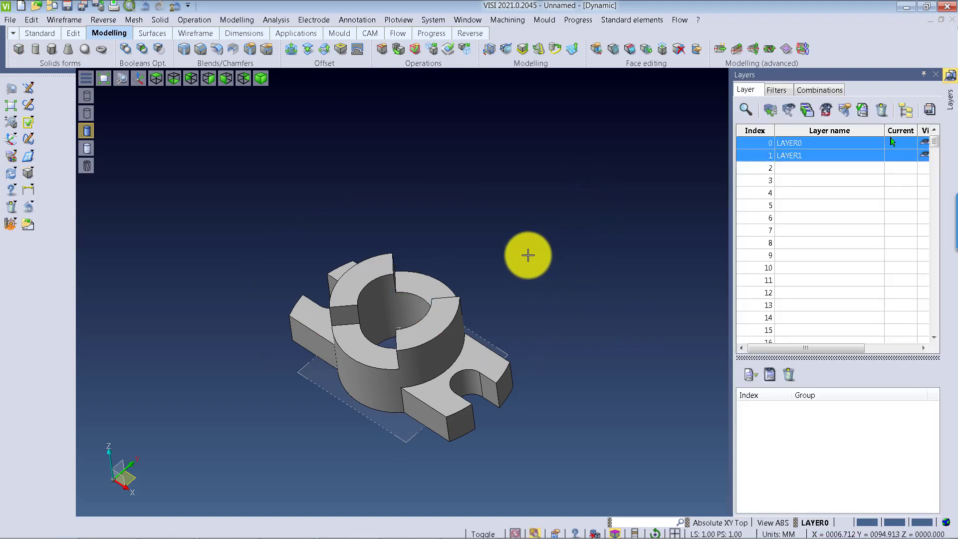
Save the finished part as a VISI file named L_Exercise 3.WKF.
click(263, 79)
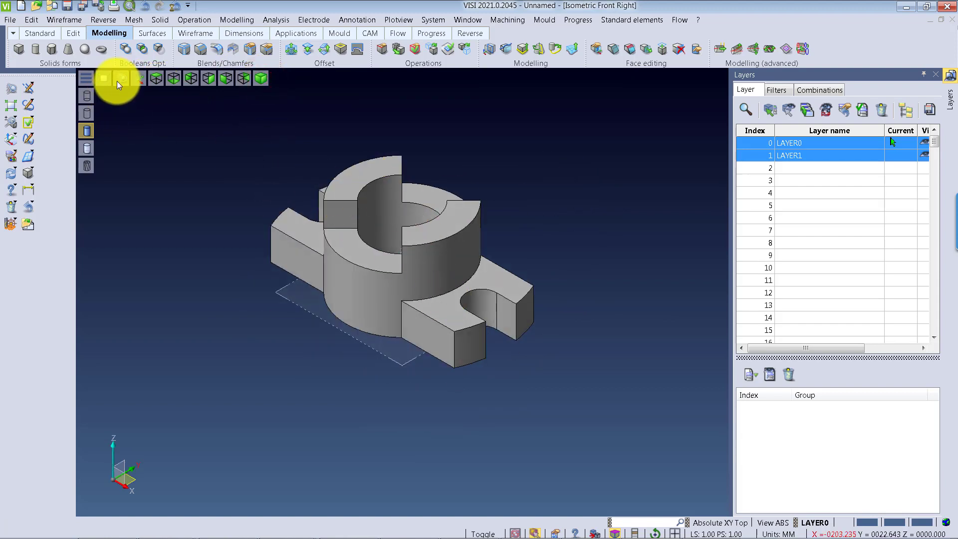
click(104, 78)
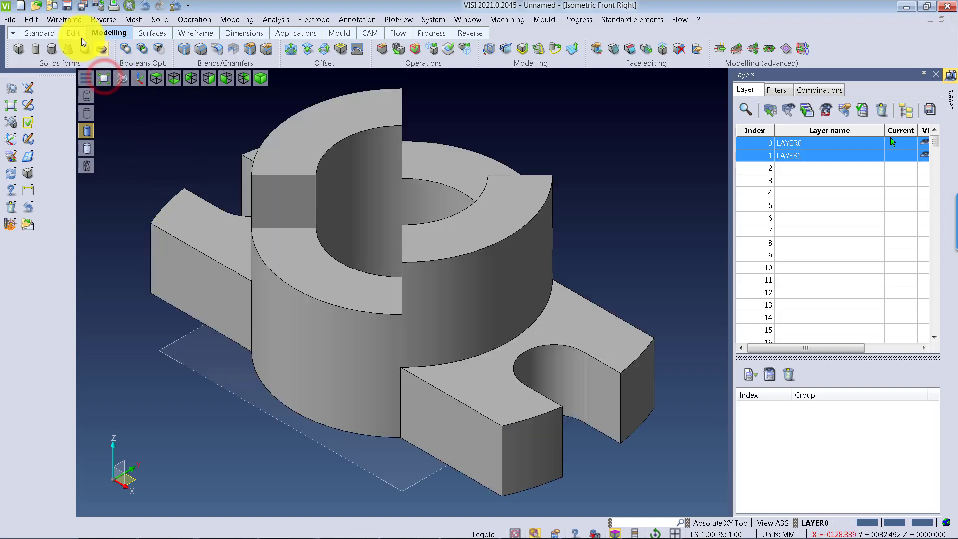
click(66, 7)
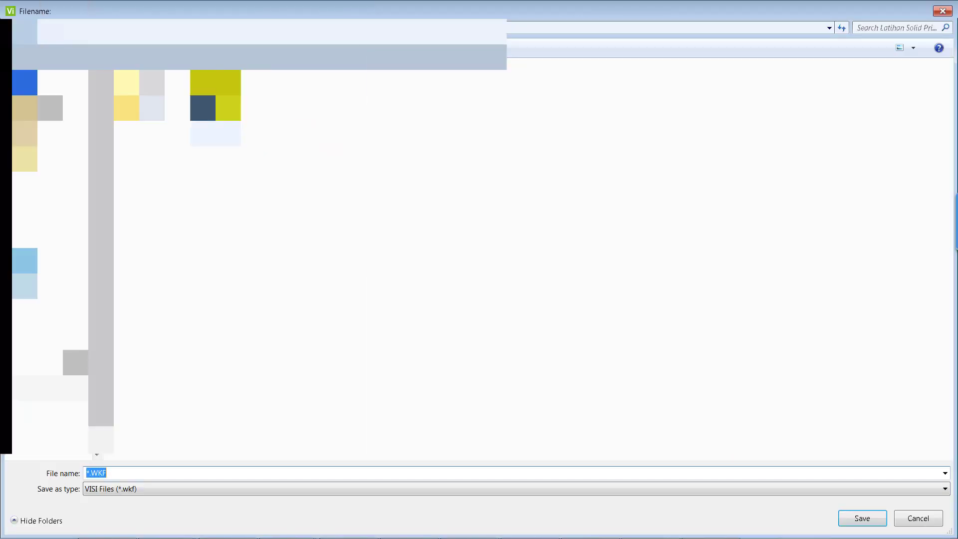
click(218, 91)
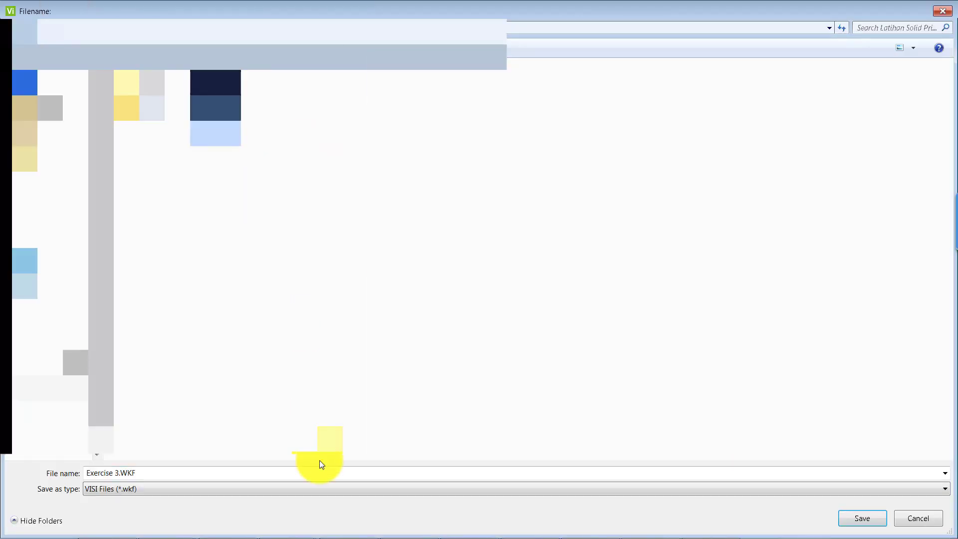
click(319, 467)
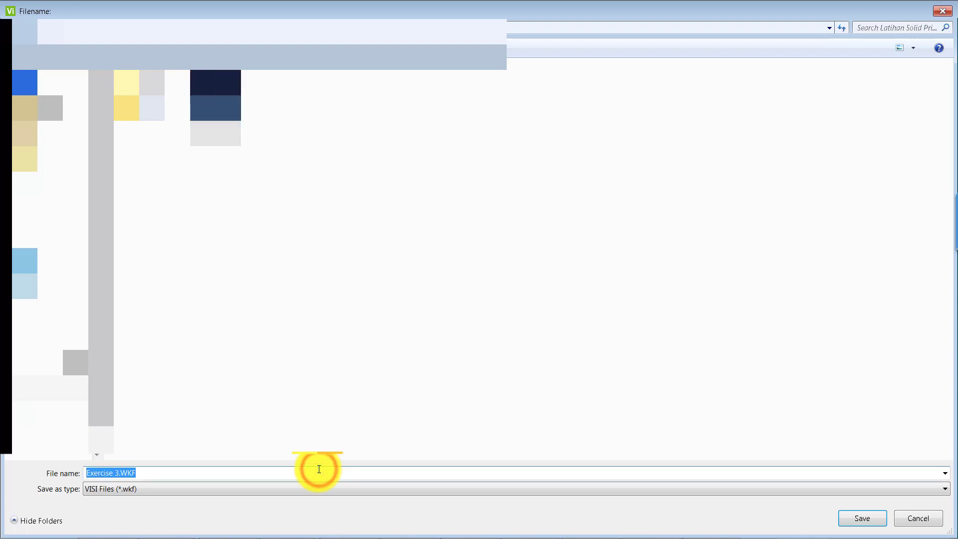
text(L_)
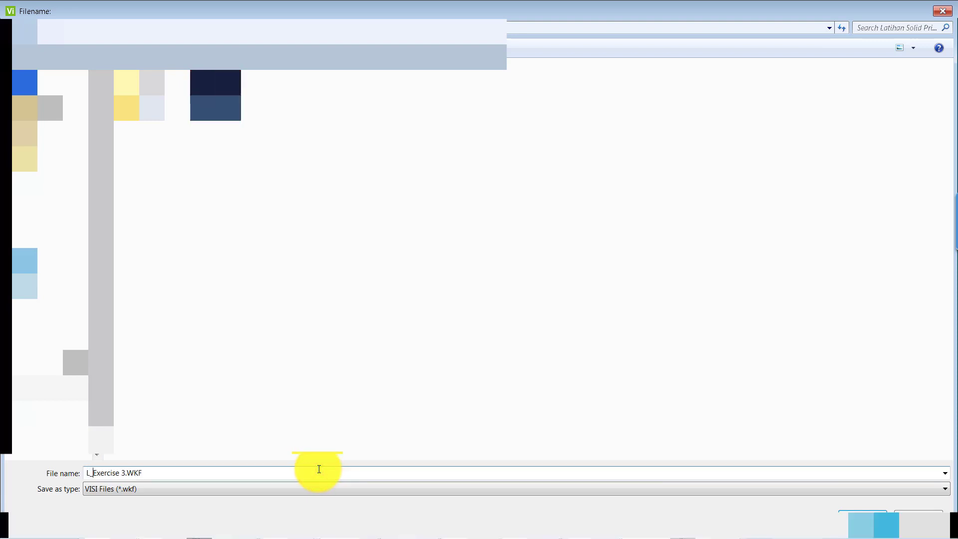
click(862, 523)
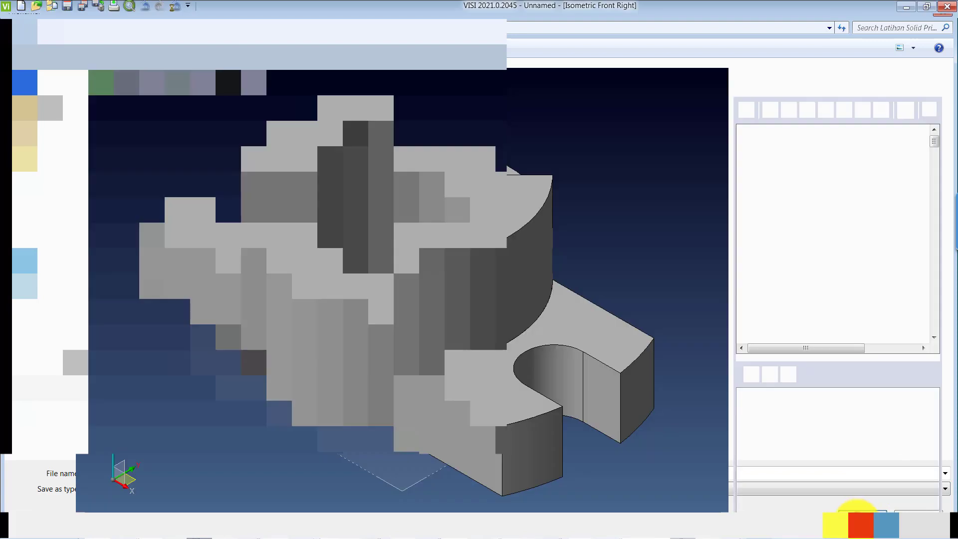
click(307, 237)
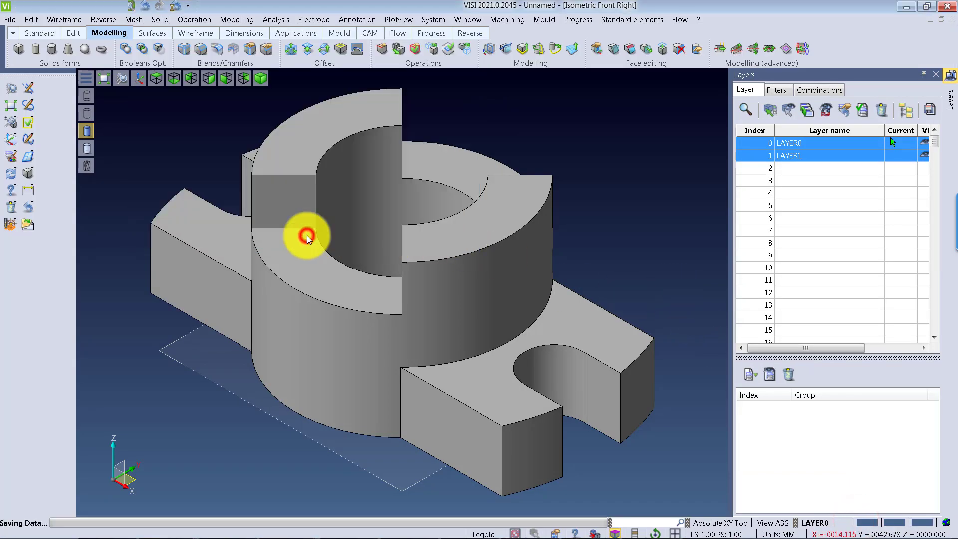